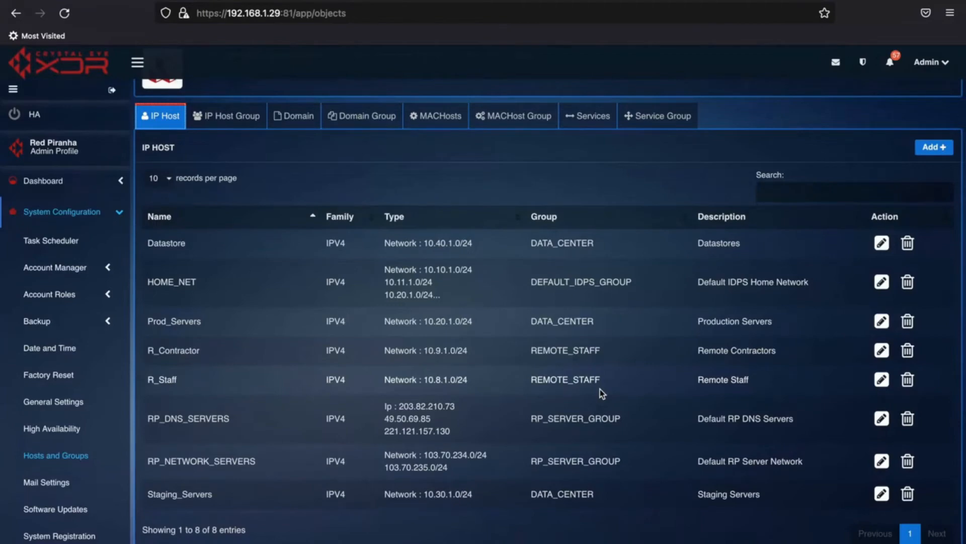
Go to the SSL VPN configuration in the SD-WAN section of Network Control
click(92, 219)
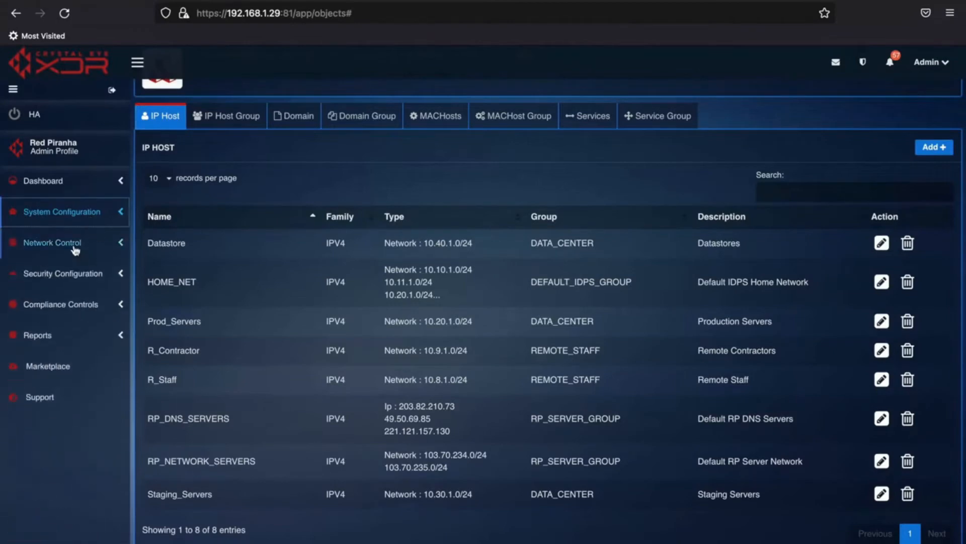
click(75, 244)
click(40, 499)
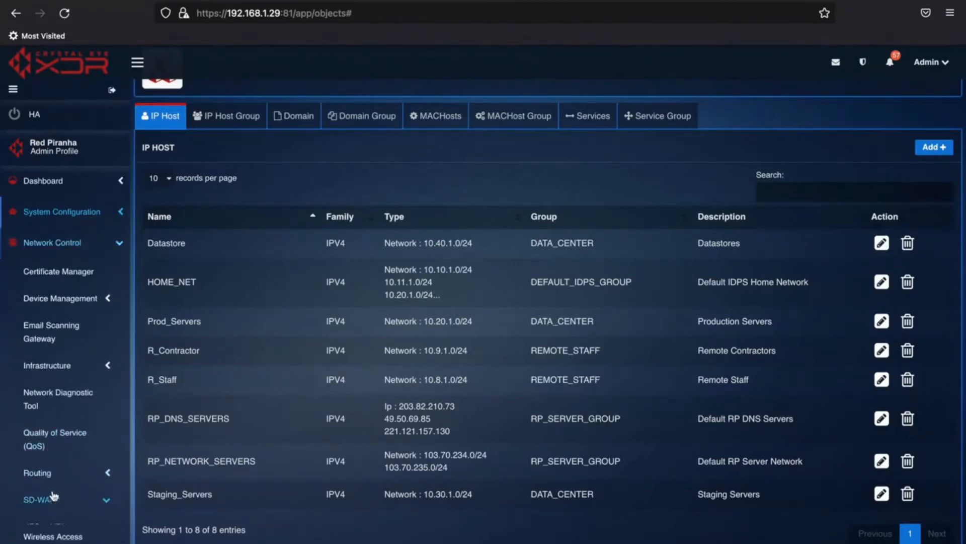
click(52, 526)
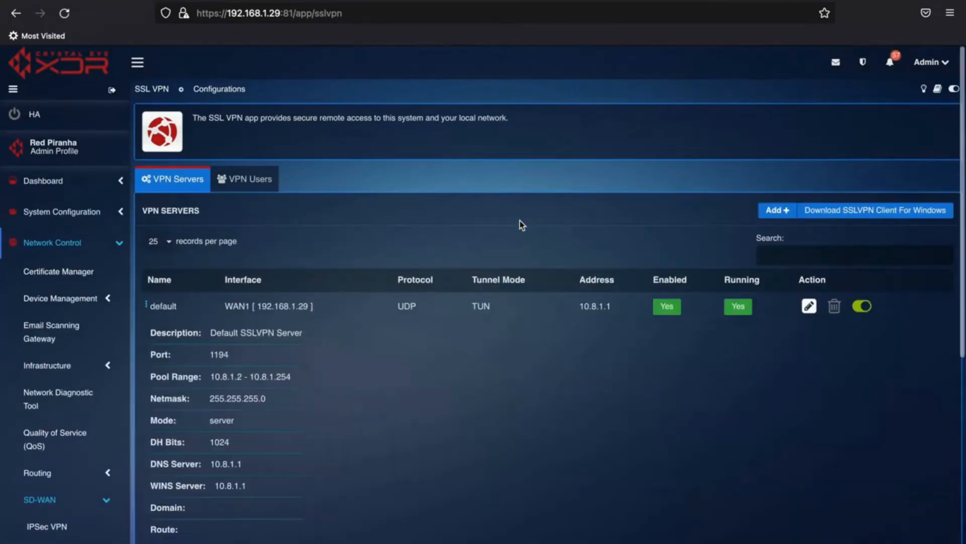
Review the SSL VPN servers, open the default server for editing, and disable Enable Default Route in its advanced settings
scroll(522, 225, down, 2)
scroll(522, 225, down, 2)
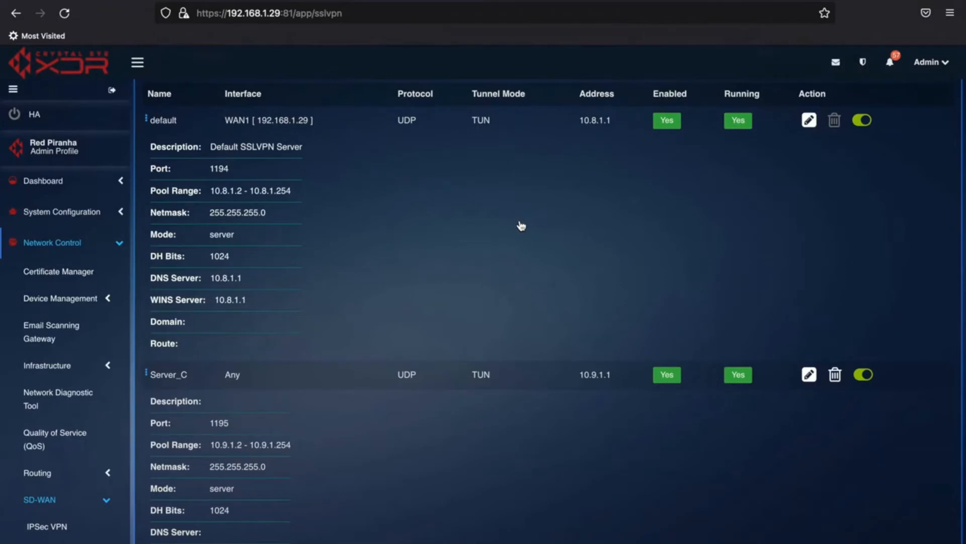
scroll(522, 226, down, 1)
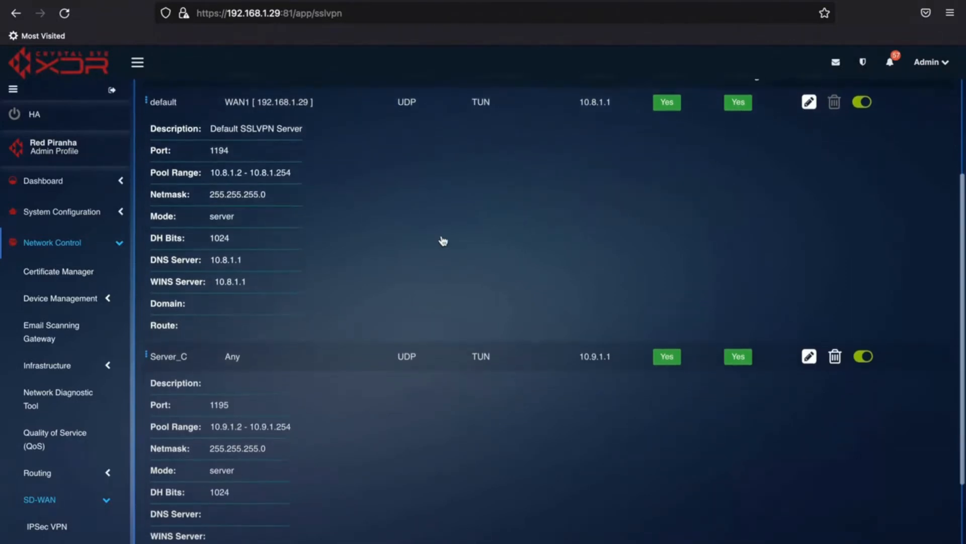
scroll(443, 241, up, 1)
scroll(443, 241, up, 1)
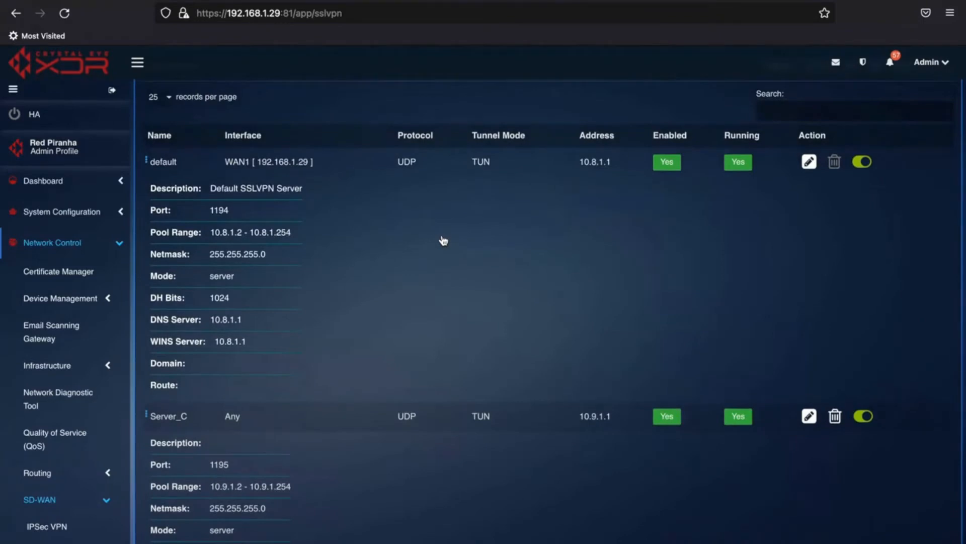
click(807, 166)
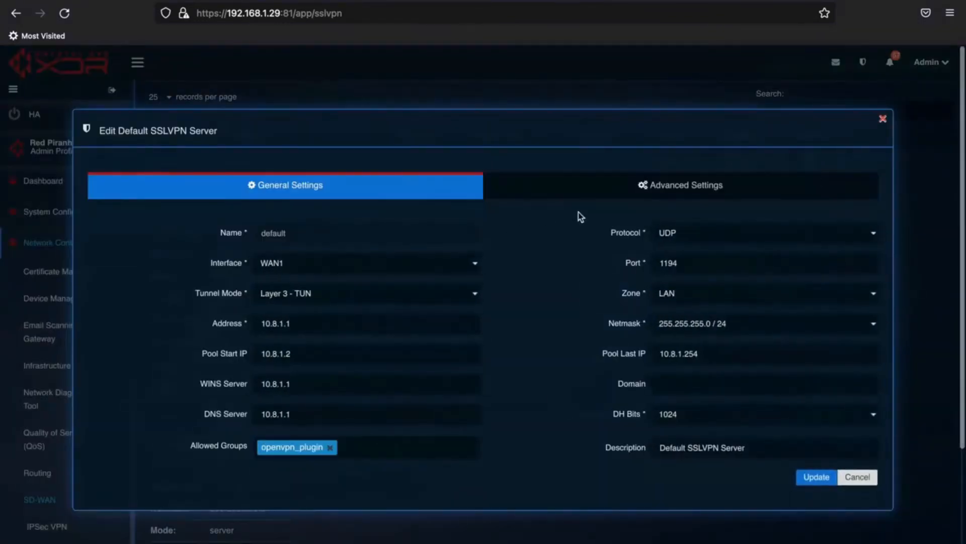
click(651, 194)
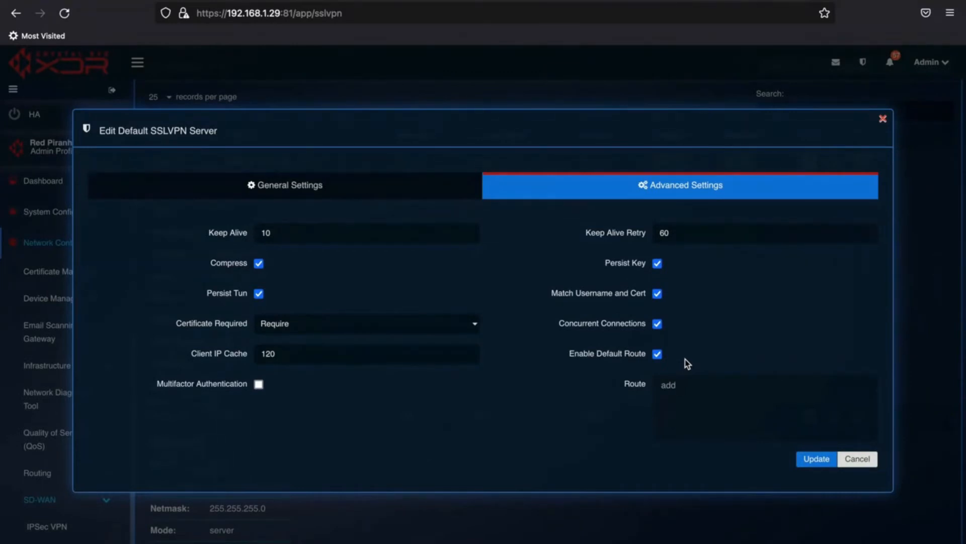
click(659, 356)
Add the routes 10.20.1.0/24 and 10.30.1.0/24 to the default SSL VPN server and save the update
click(674, 385)
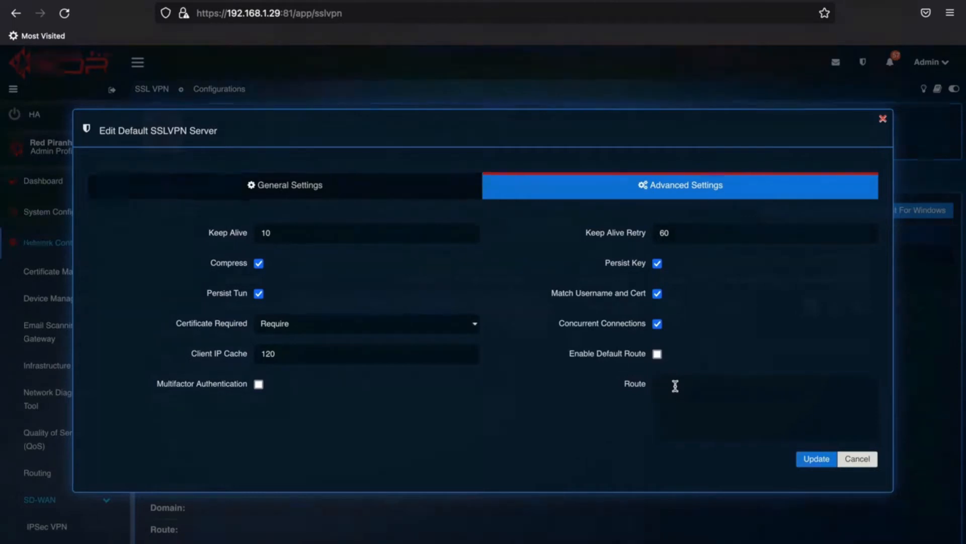
text(10.20.1.0/24)
key(Return)
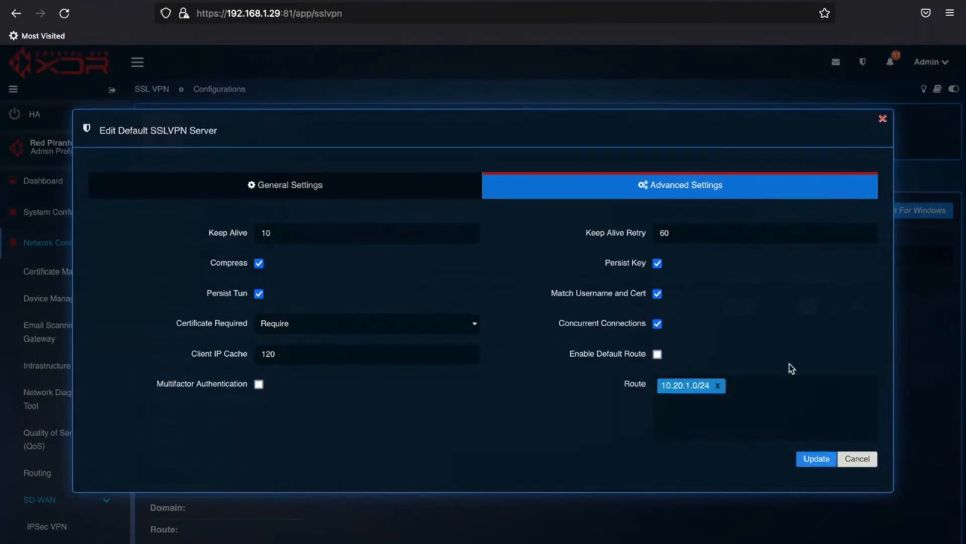
text(10)
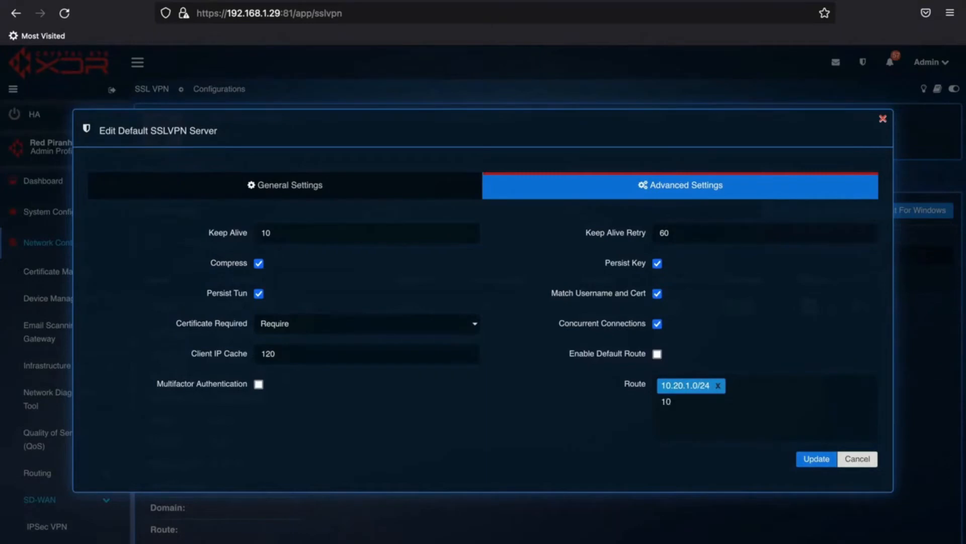
text(.30.1.0/24)
key(Return)
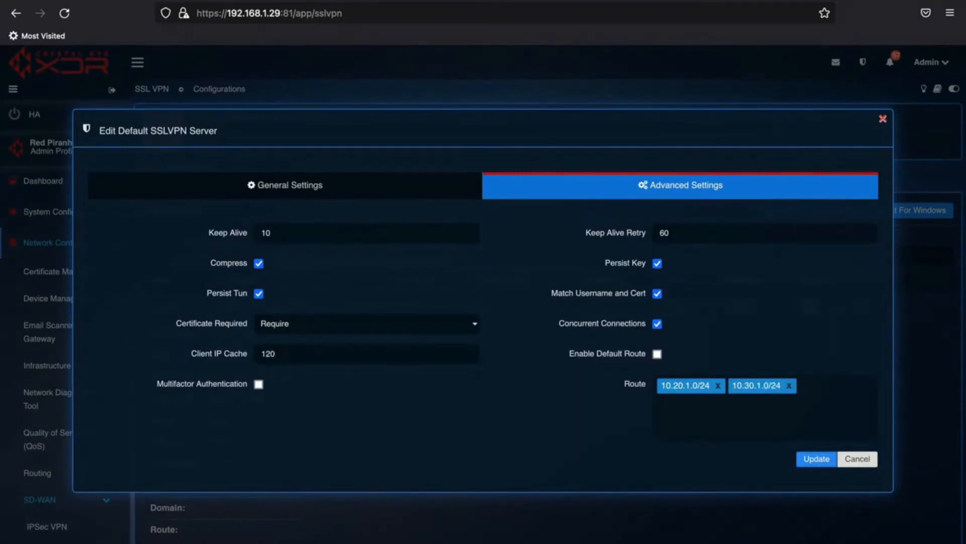
key(ctrl+Left)
click(816, 460)
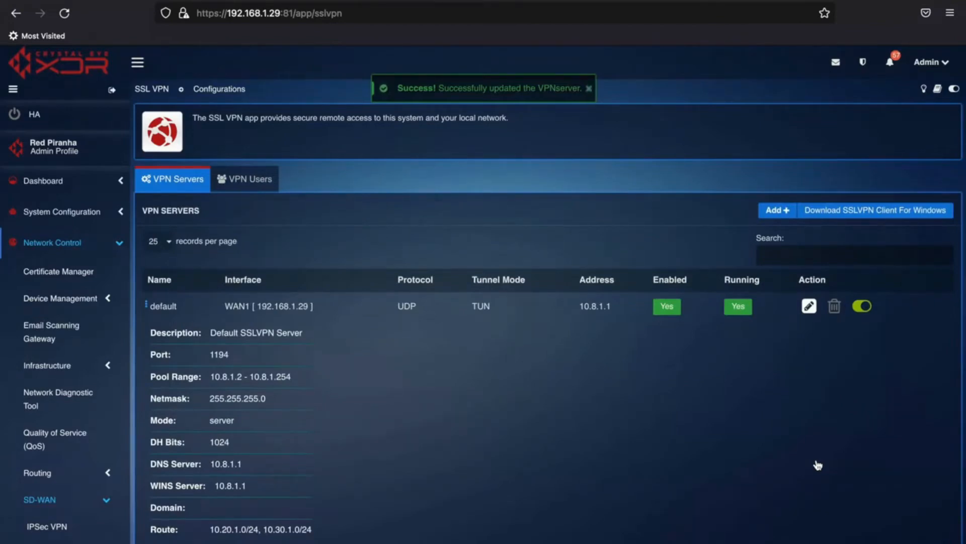
Go to the Advanced Firewall traffic rules and expand the details of the Default Transparent Web Filter rule
click(78, 246)
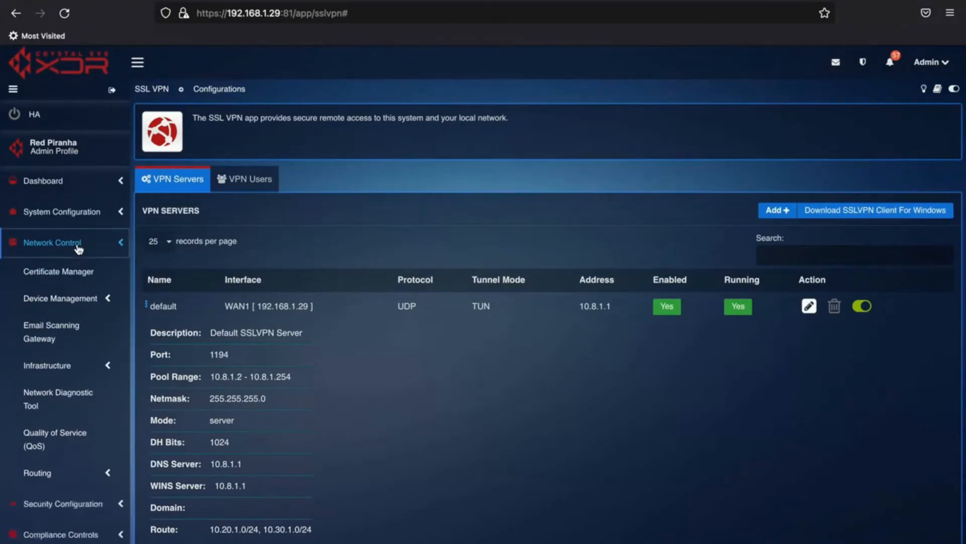
click(79, 276)
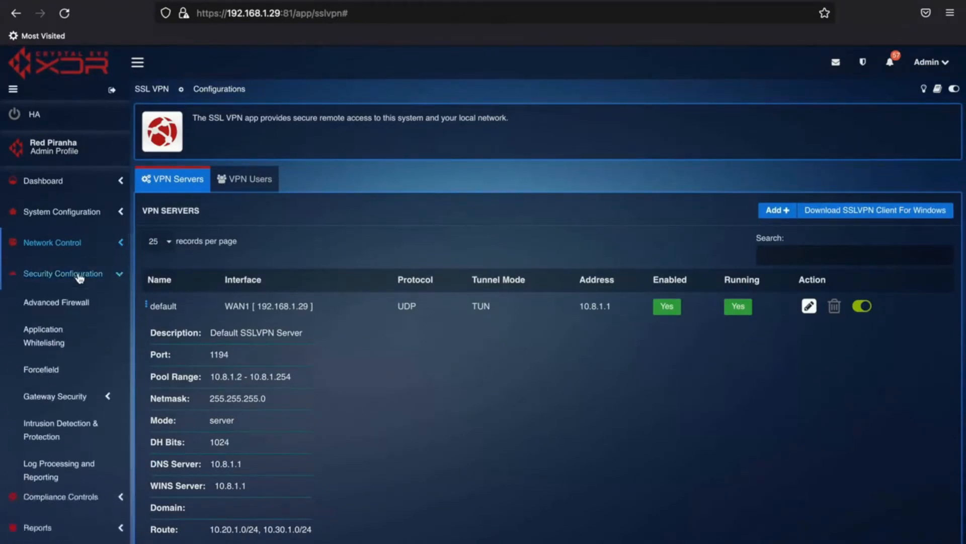
click(71, 302)
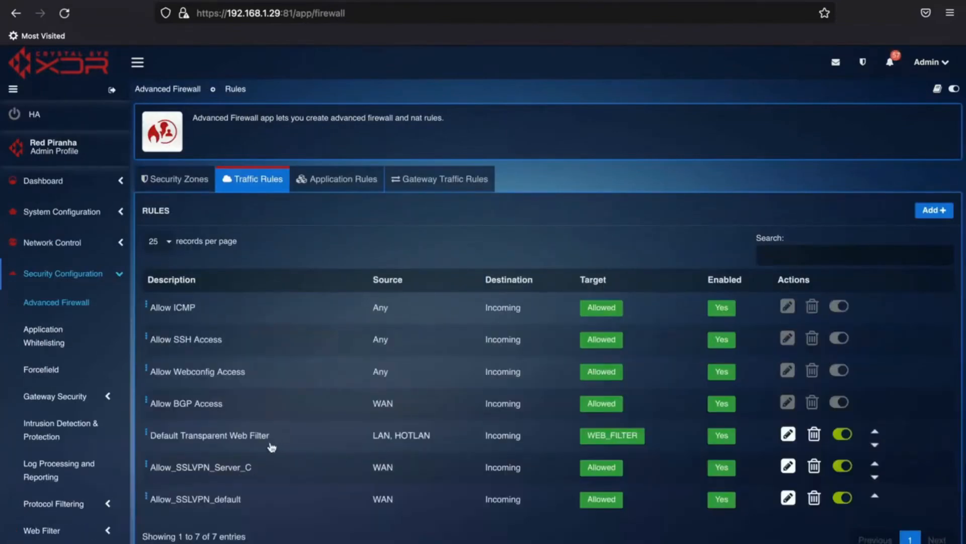
click(154, 435)
scroll(261, 439, down, 2)
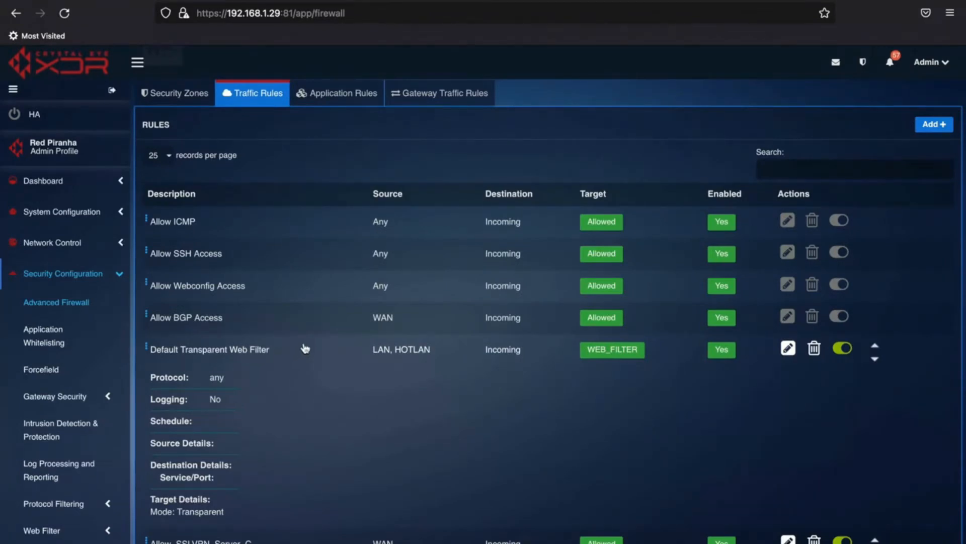
scroll(305, 348, down, 2)
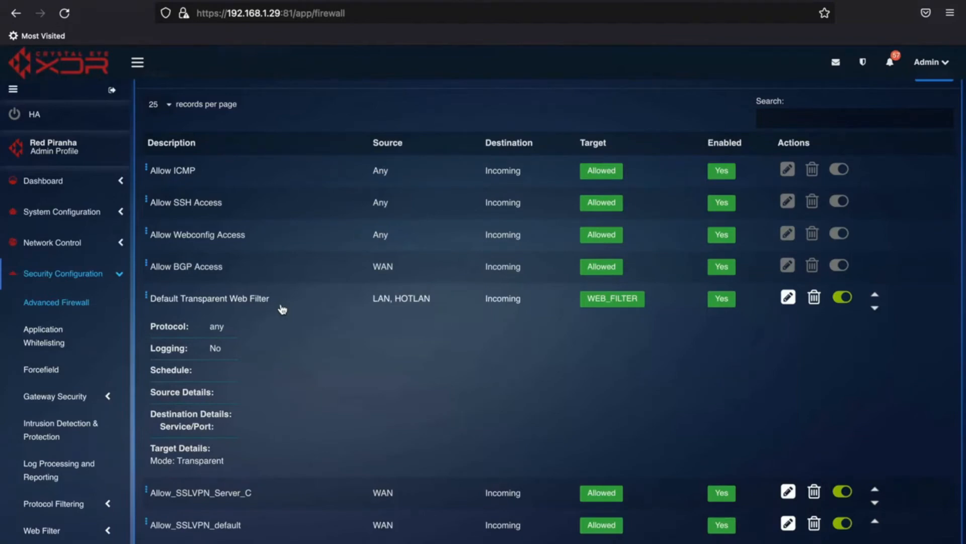
In the Default Transparent Web Filter rule, remove the HOTLAN source zone, set the source network to 10.10.1.0/24, and save the rule
click(788, 298)
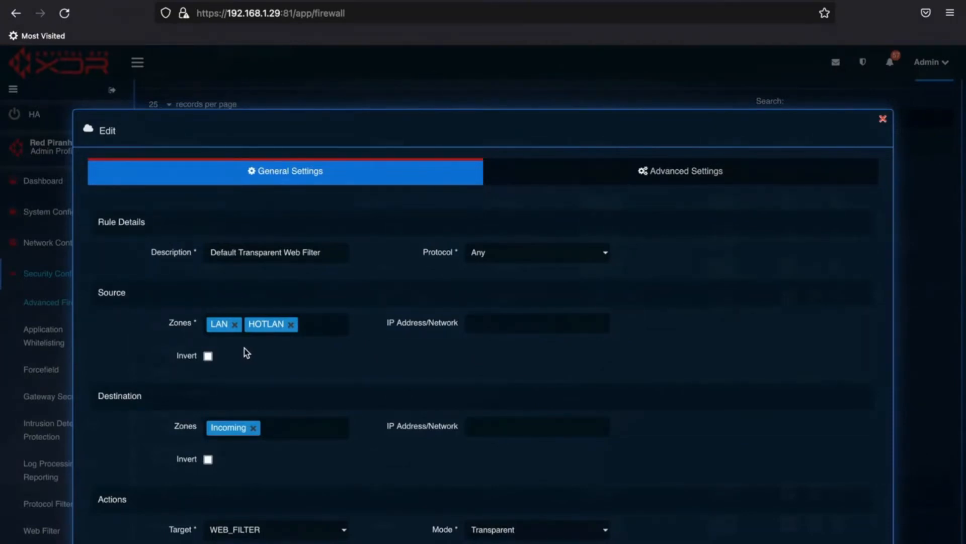
key(ctrl+Left)
click(291, 325)
click(501, 325)
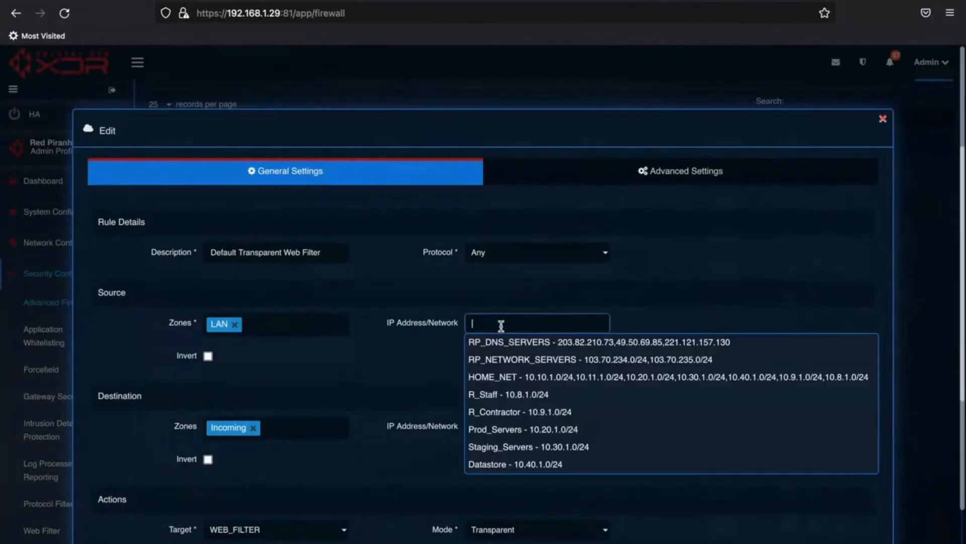
text(10.10.1.0/24)
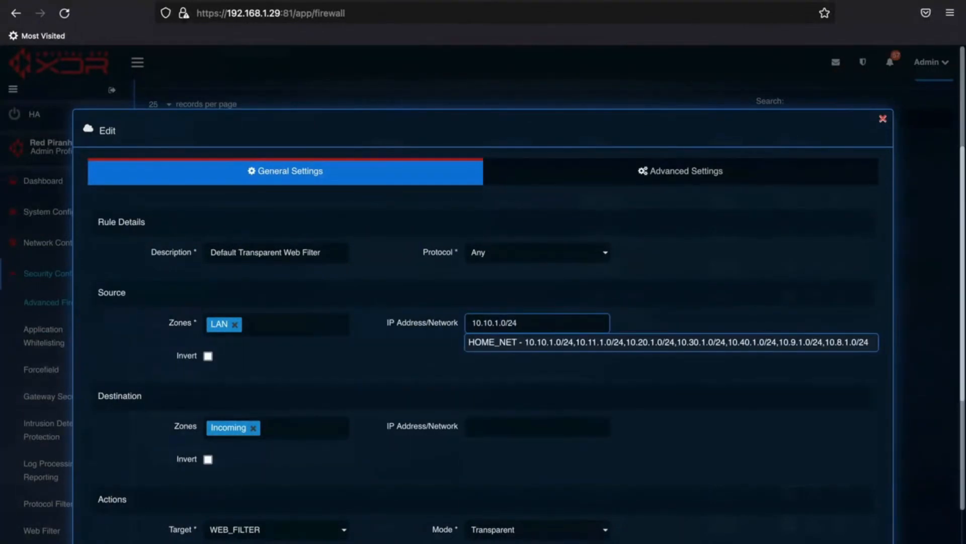
click(642, 321)
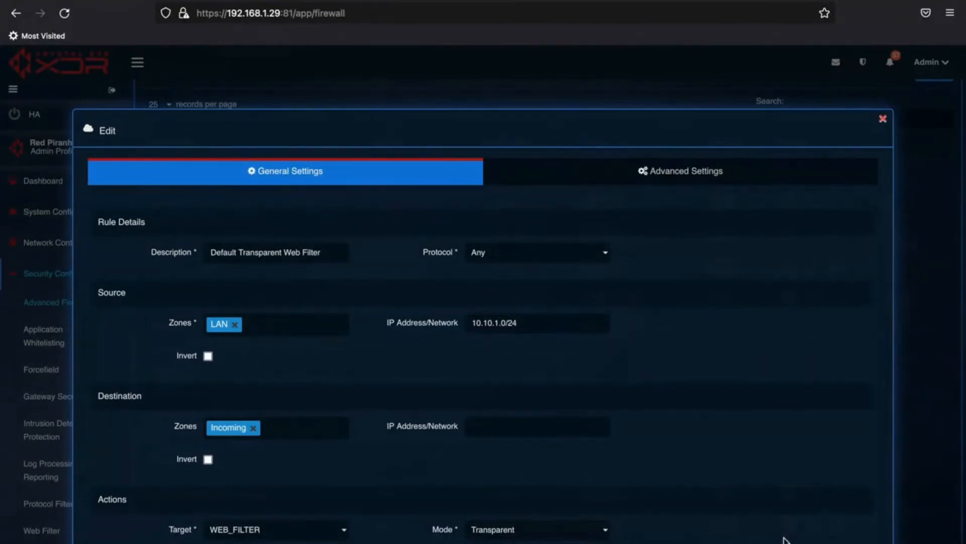
click(688, 543)
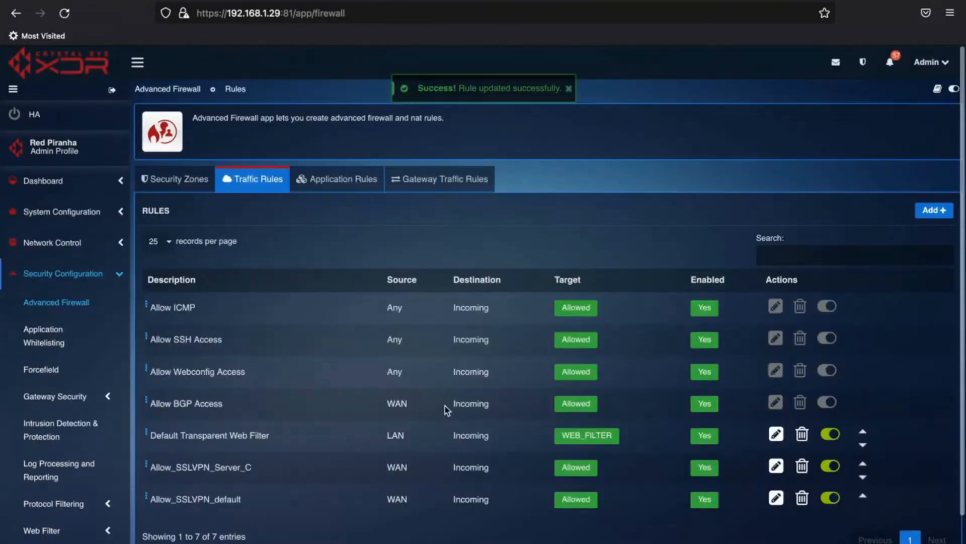
Start a new traffic rule with the description Transparent_ssl
scroll(445, 405, down, 1)
click(933, 152)
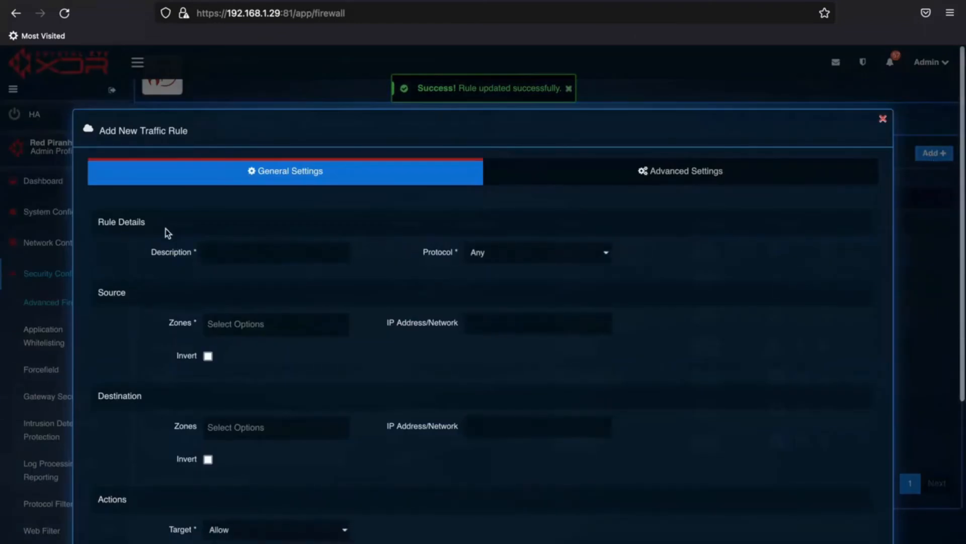
click(229, 251)
text(transparen)
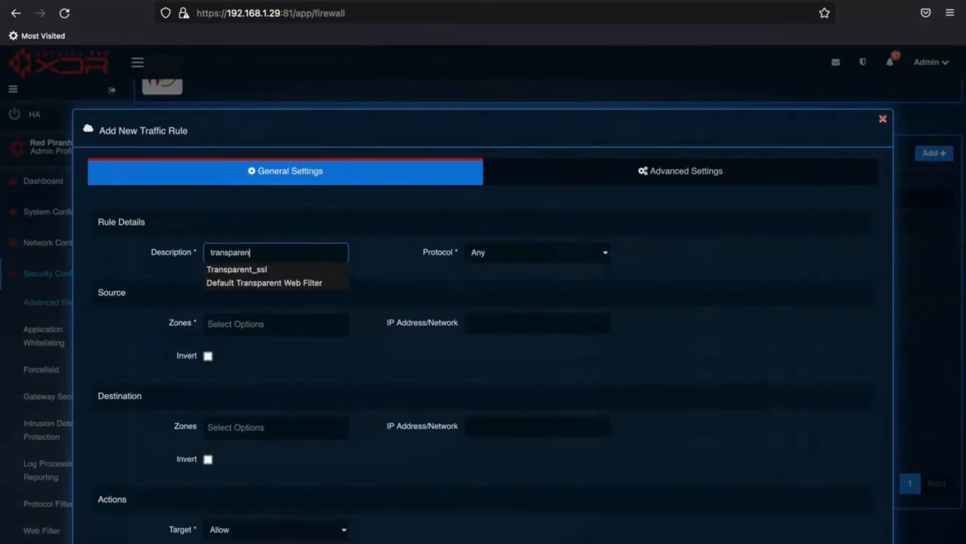
key(Down)
key(Return)
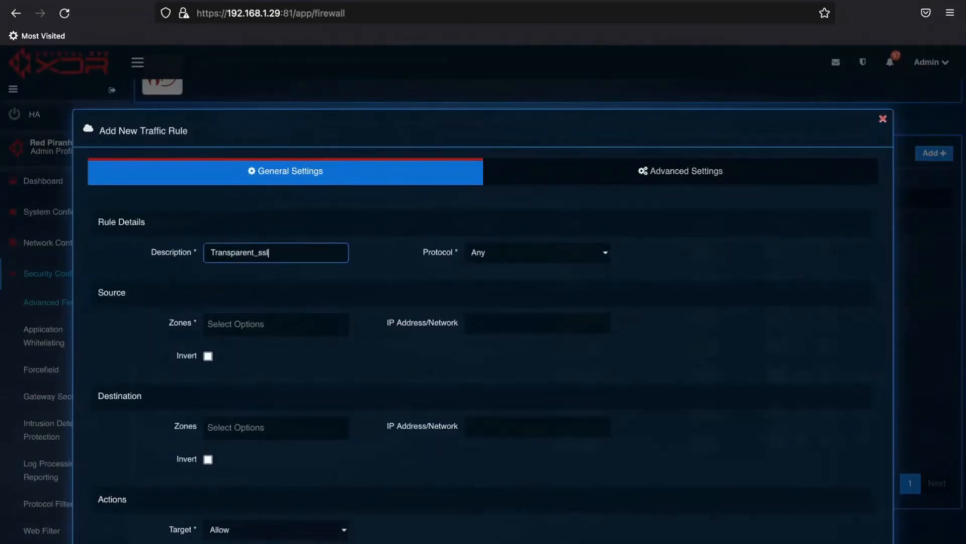
Set the new Transparent_ssl rule's protocol to TCP/UDP and its source zone to LAN
click(494, 256)
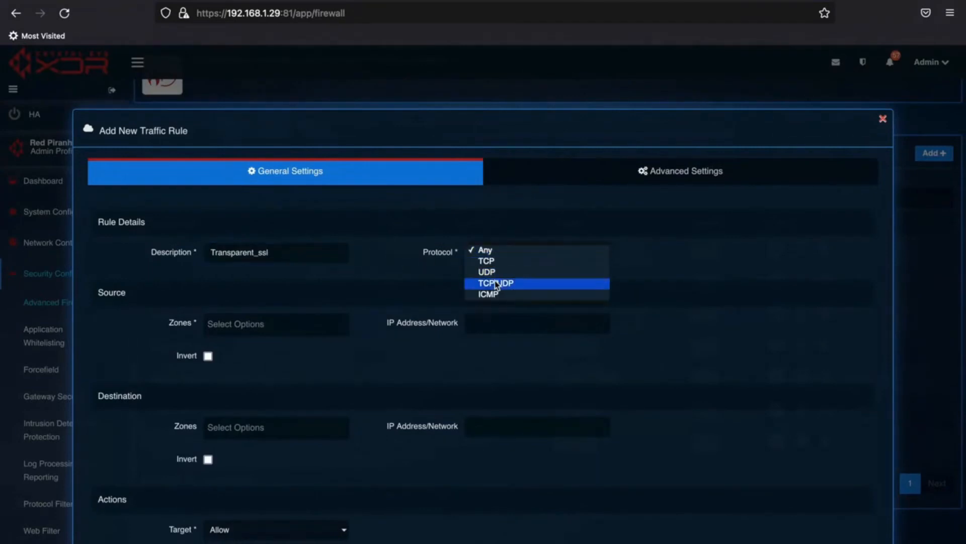
click(496, 285)
click(218, 324)
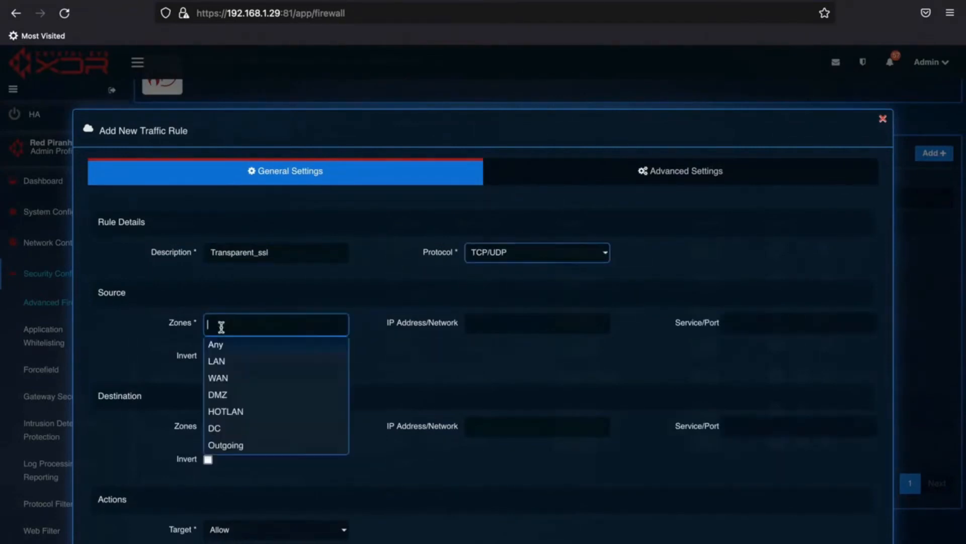
click(220, 361)
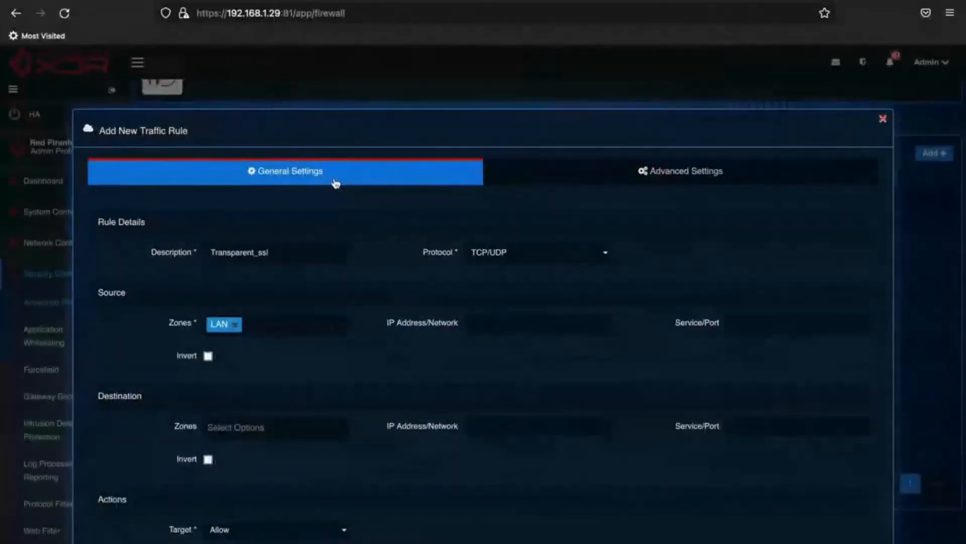
Assign REMOTE_STAFF as the source host group in the rule's advanced settings and return to its general settings
click(723, 171)
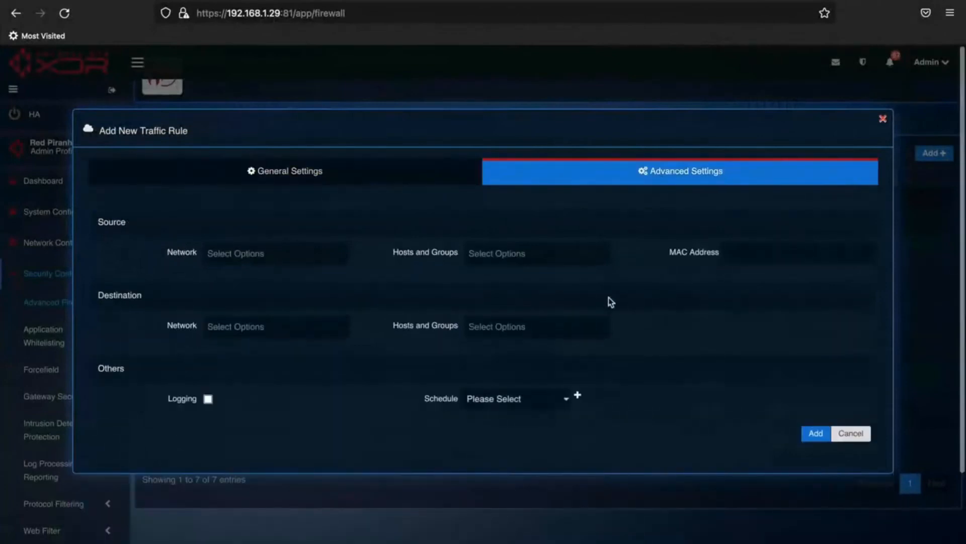
click(531, 253)
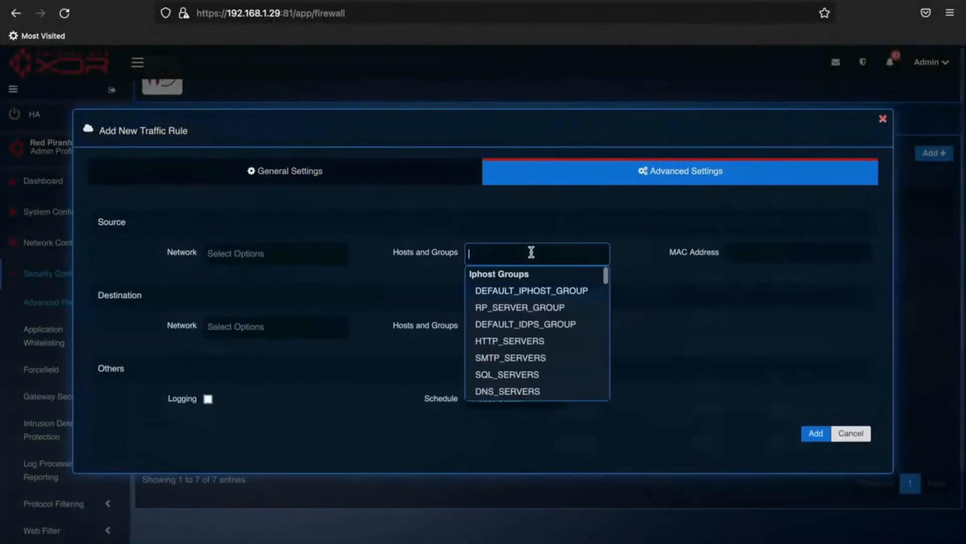
scroll(556, 346, down, 5)
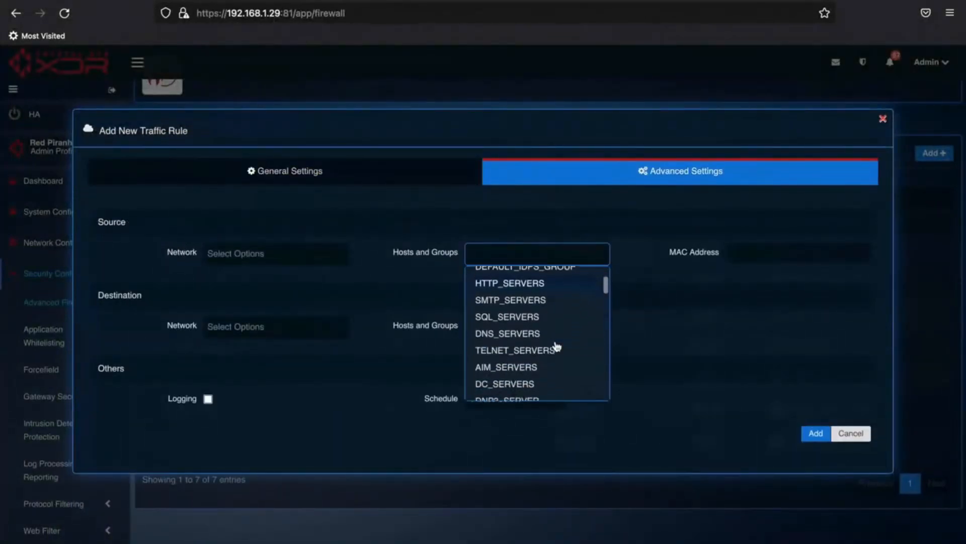
scroll(556, 346, down, 3)
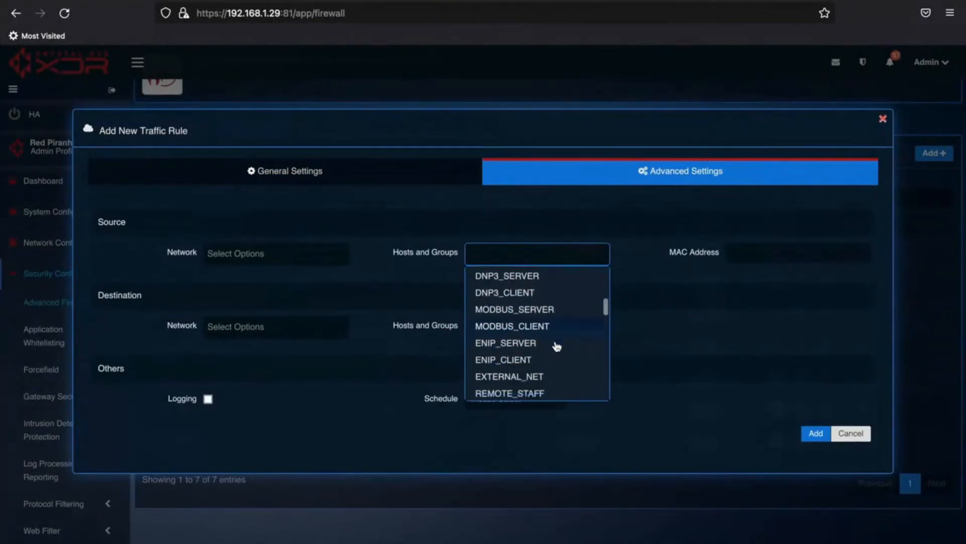
click(543, 343)
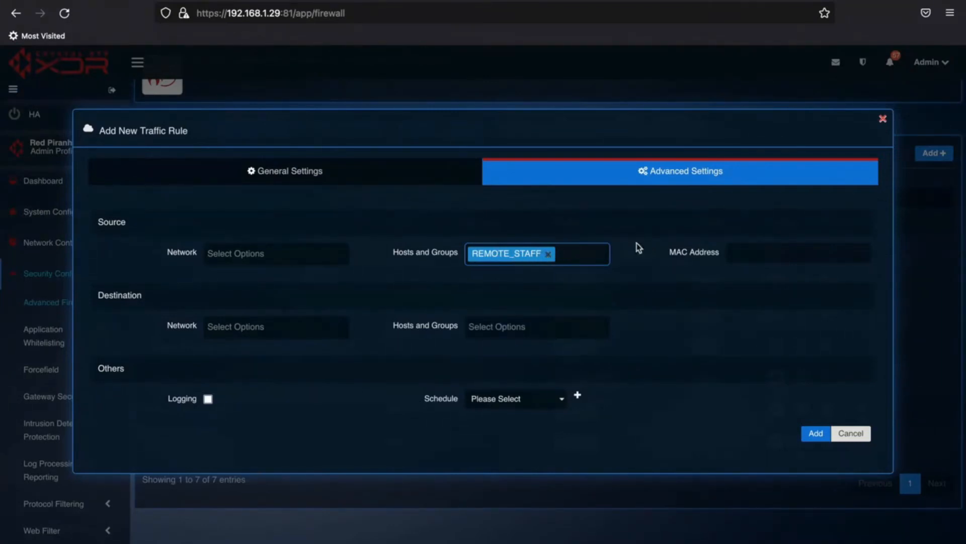
click(416, 181)
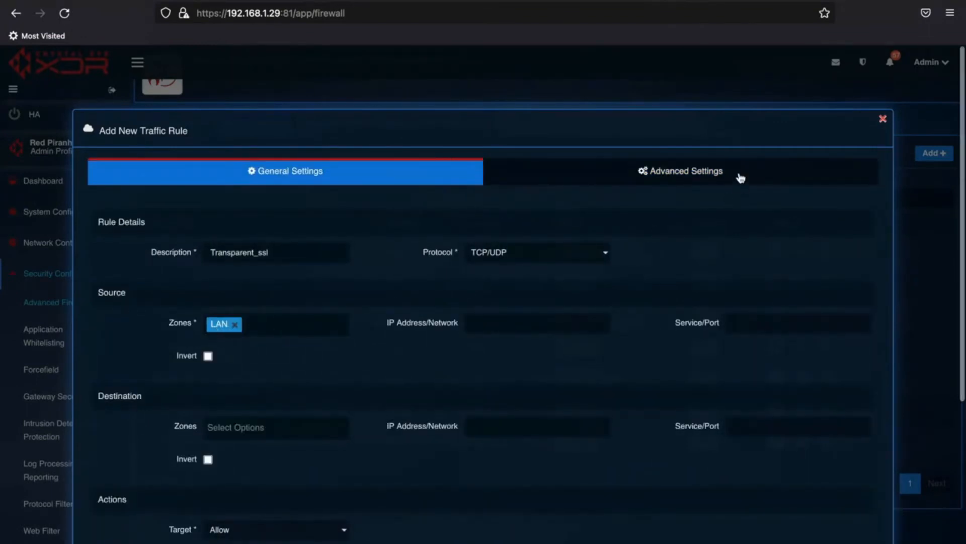
Set the Transparent_ssl rule's destination zone to Any and its target to WEB_FILTER
click(274, 430)
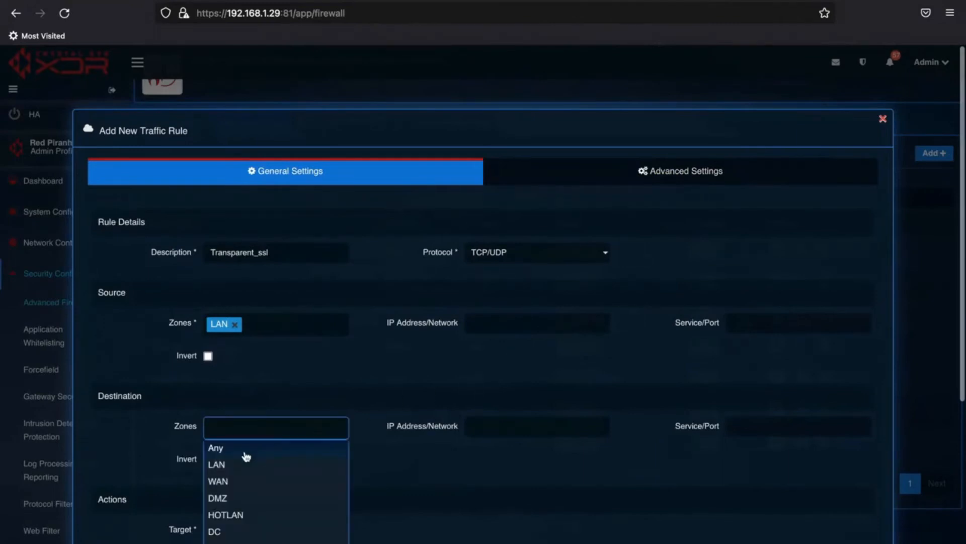
click(247, 456)
scroll(395, 409, down, 3)
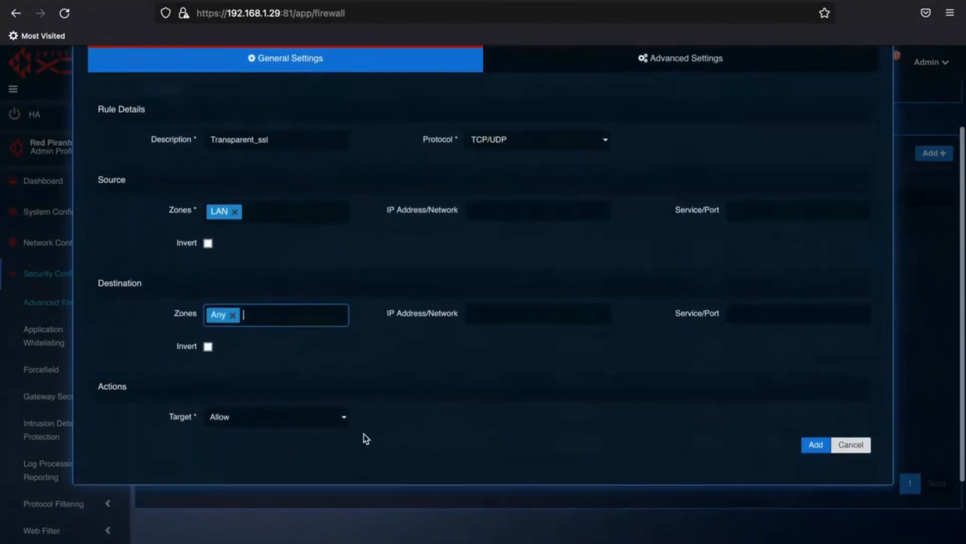
click(313, 421)
click(289, 456)
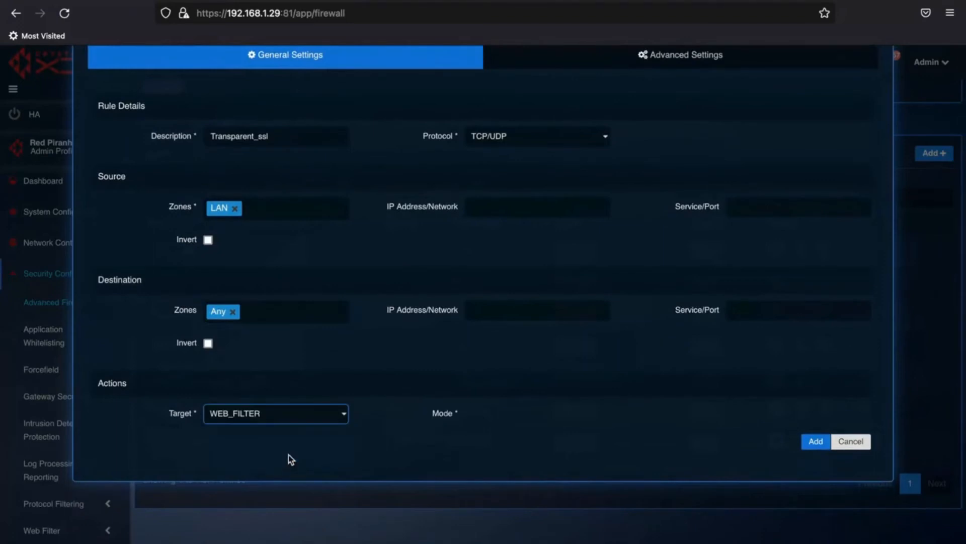
Set the rule's web filter mode to Transparent_SSL and add the rule
click(554, 421)
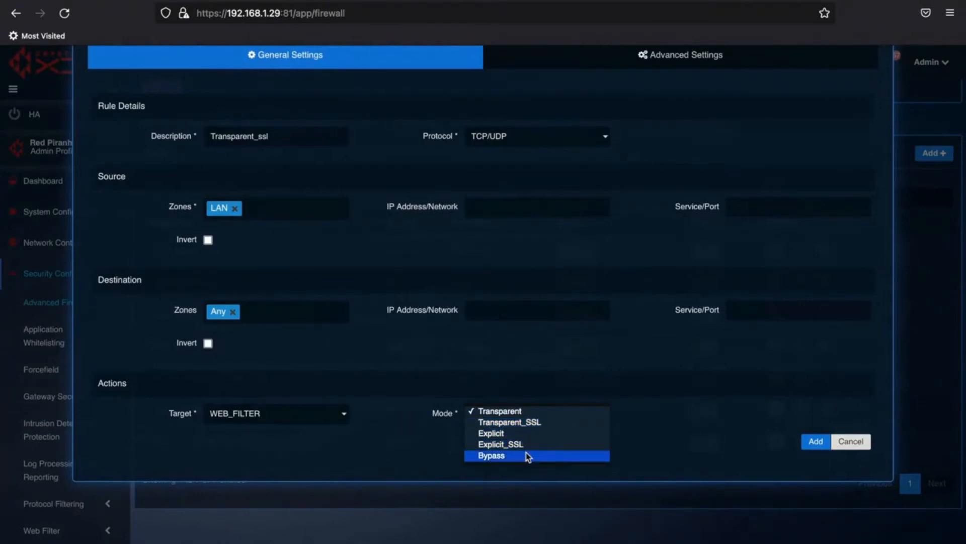
click(546, 425)
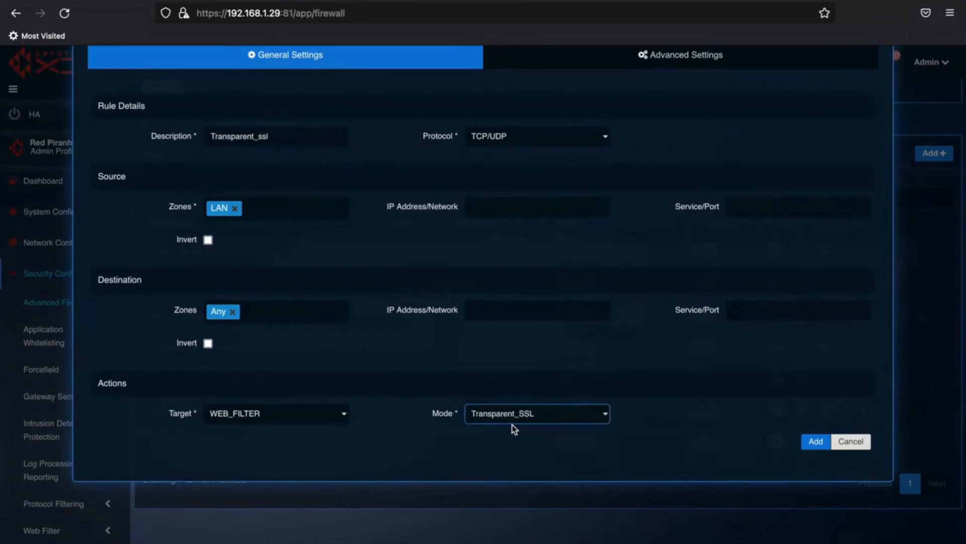
click(816, 442)
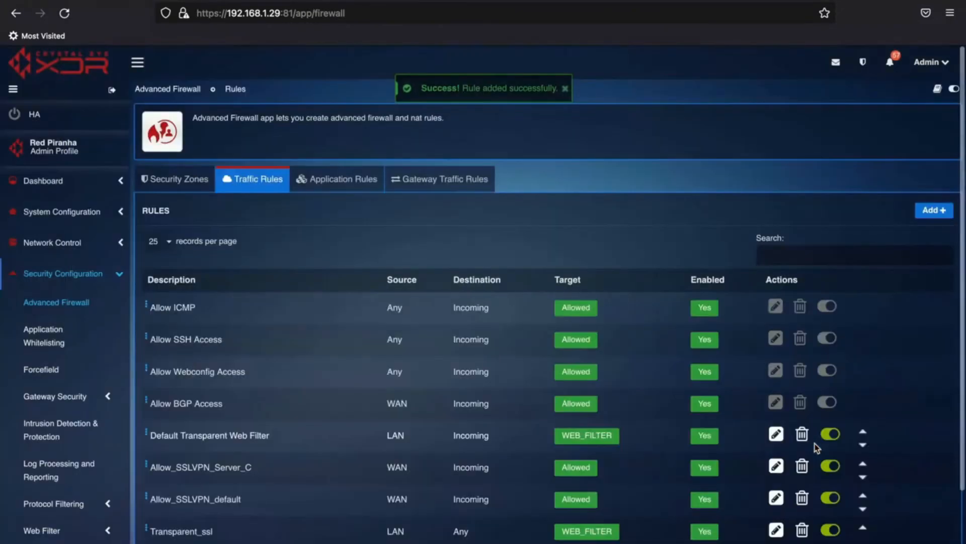
scroll(425, 364, down, 2)
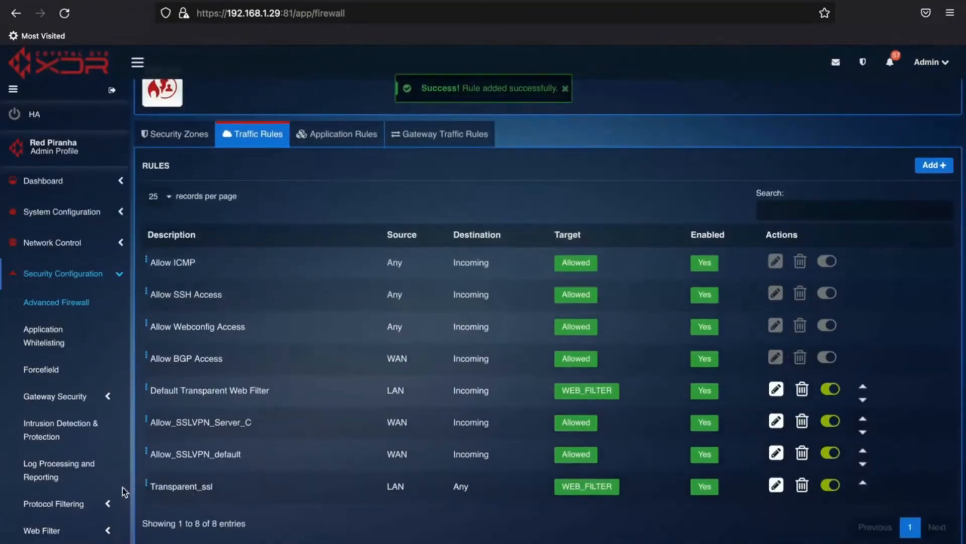
Open the Web Proxy Server page to view the SSL decryption certificate download option
click(48, 528)
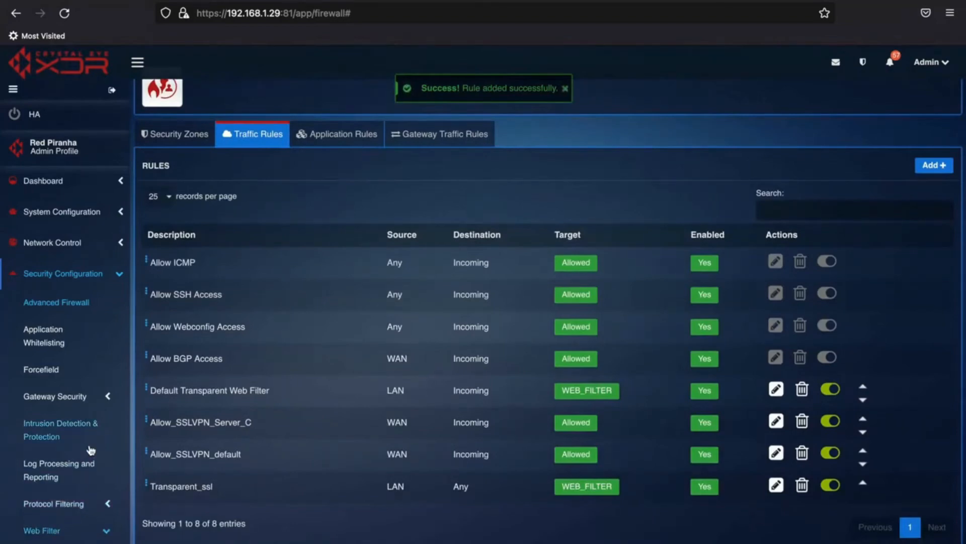
scroll(91, 449, down, 3)
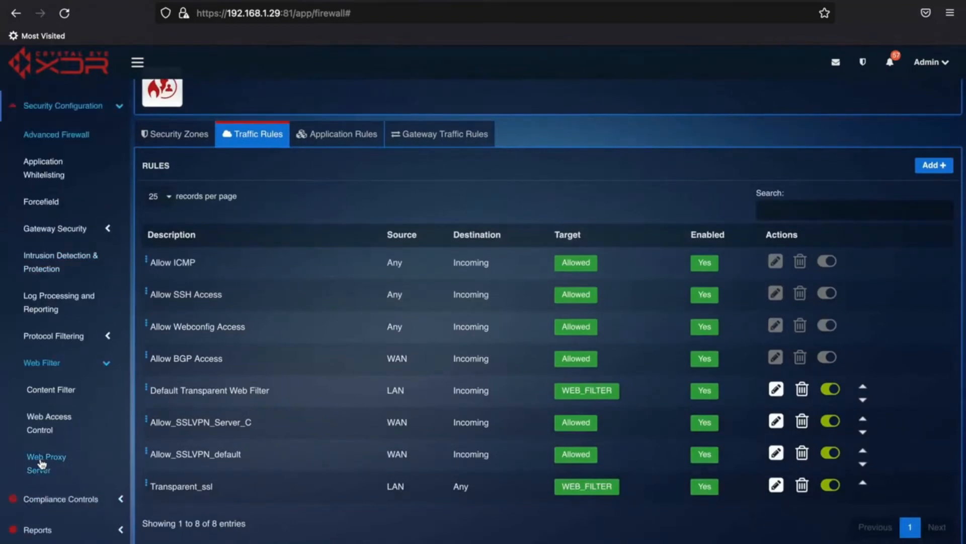
click(40, 462)
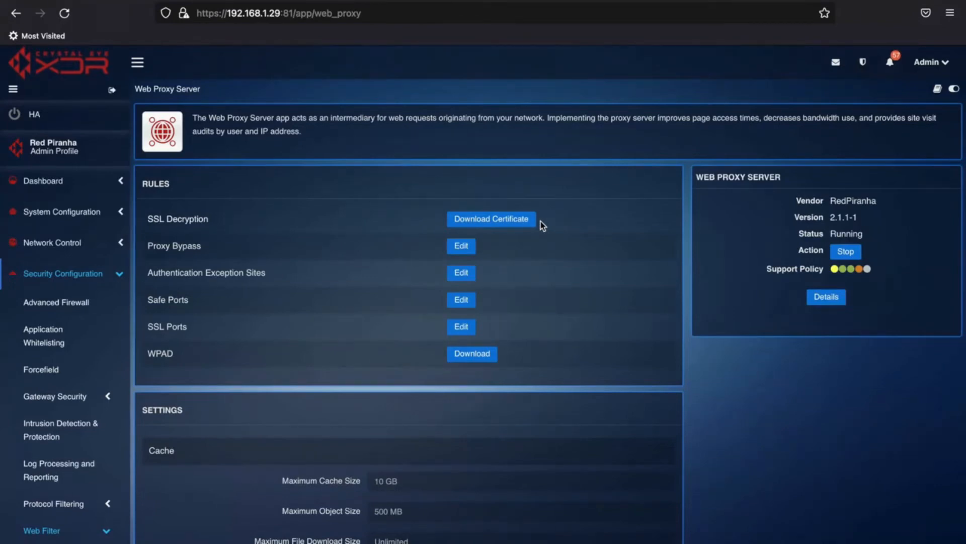
Open Intrusion Detection & Protection and examine the details of the default IDPS profile
click(94, 278)
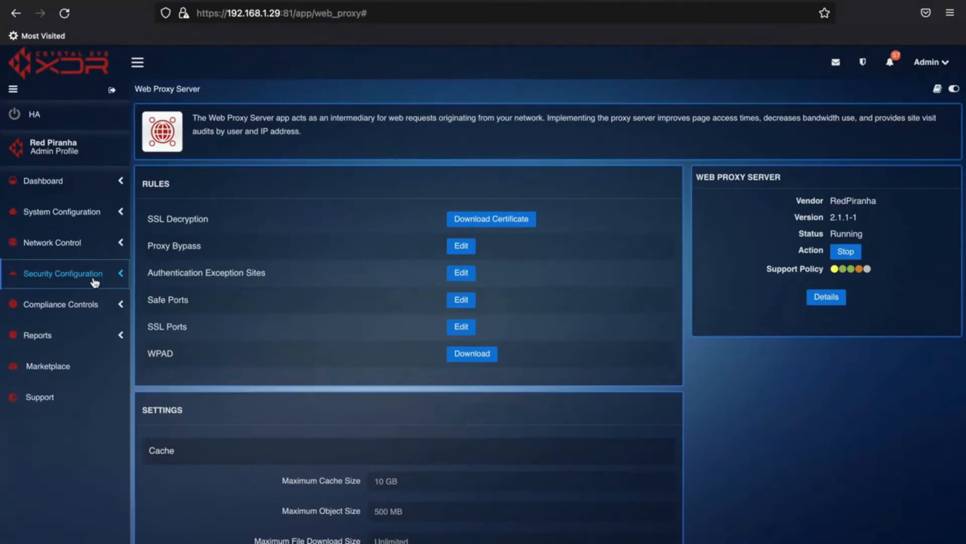
click(94, 282)
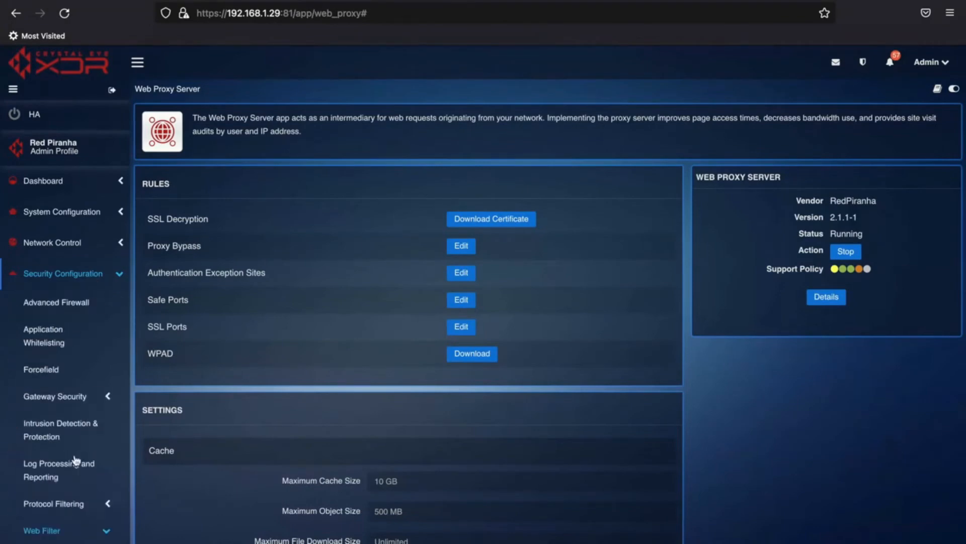
click(49, 437)
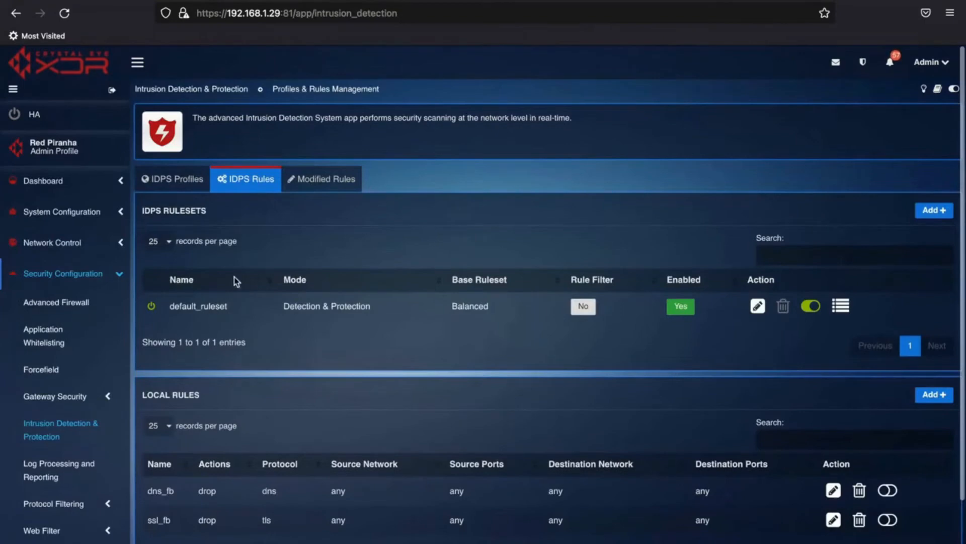
click(182, 183)
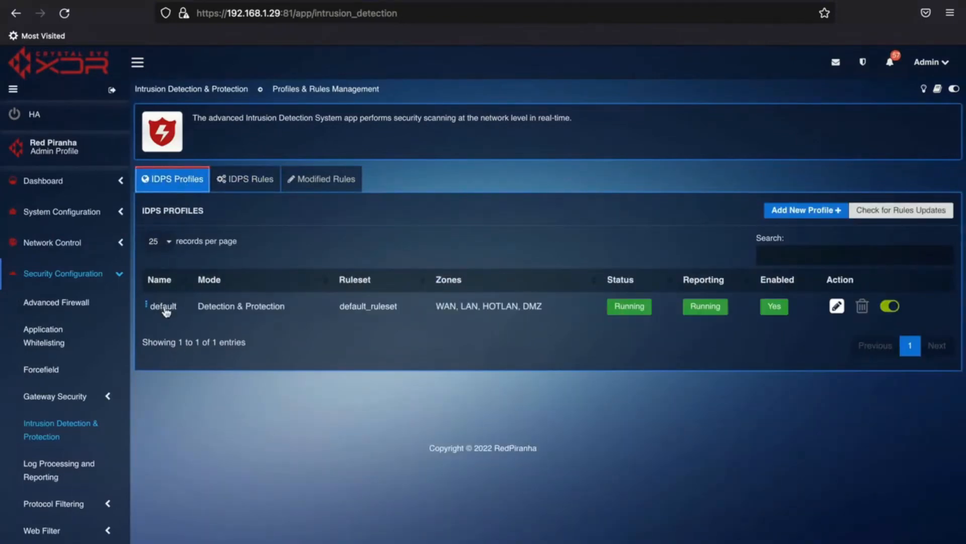
click(166, 307)
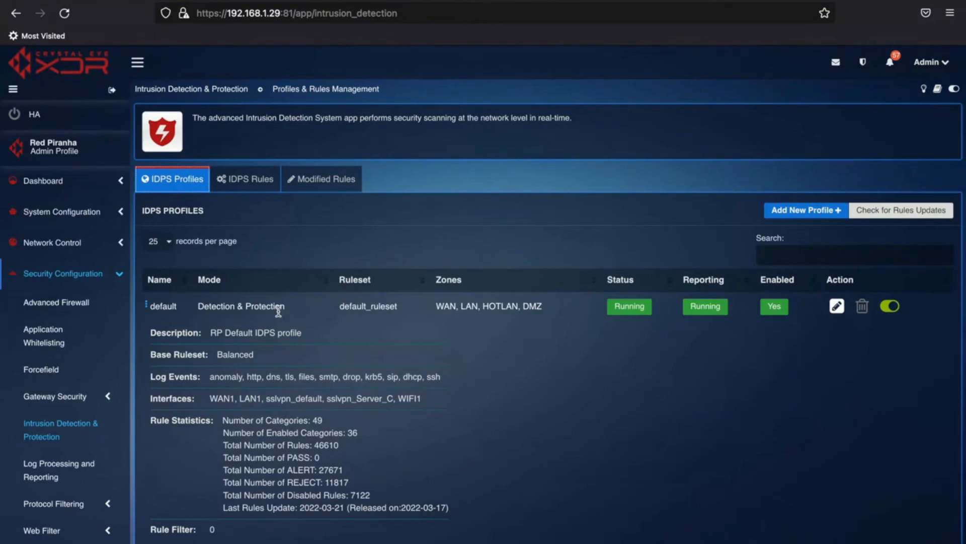
click(278, 310)
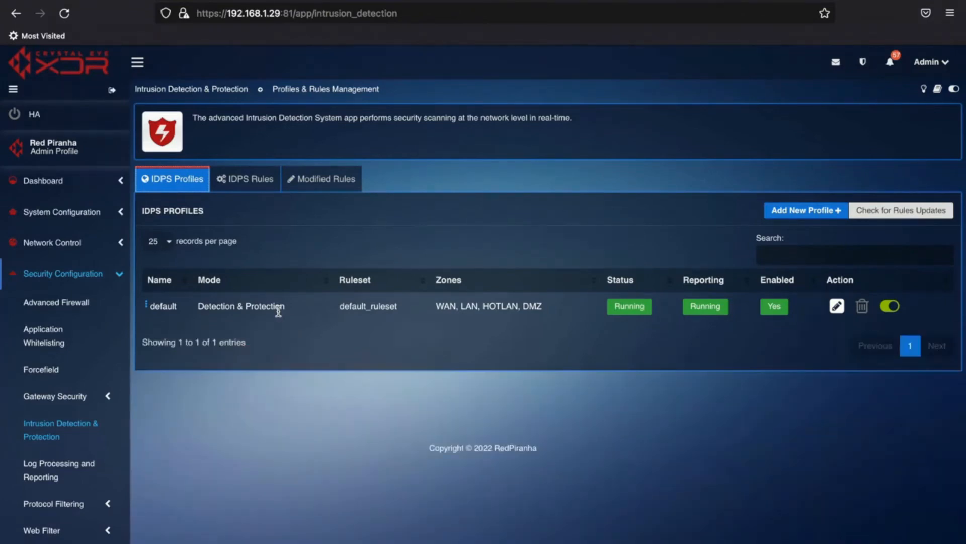
click(279, 310)
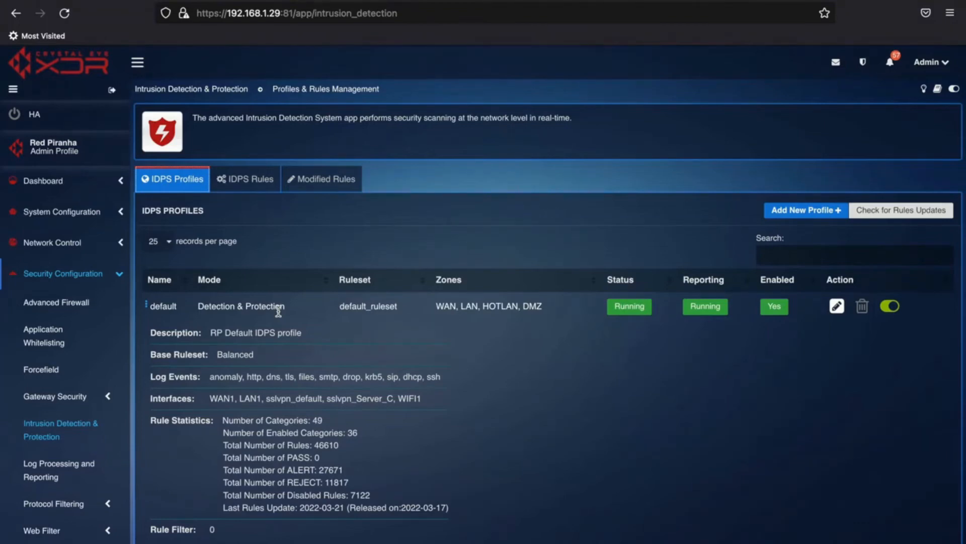
Start a new IDPS ruleset named inline_ruleset with its mode set to Inline
click(246, 188)
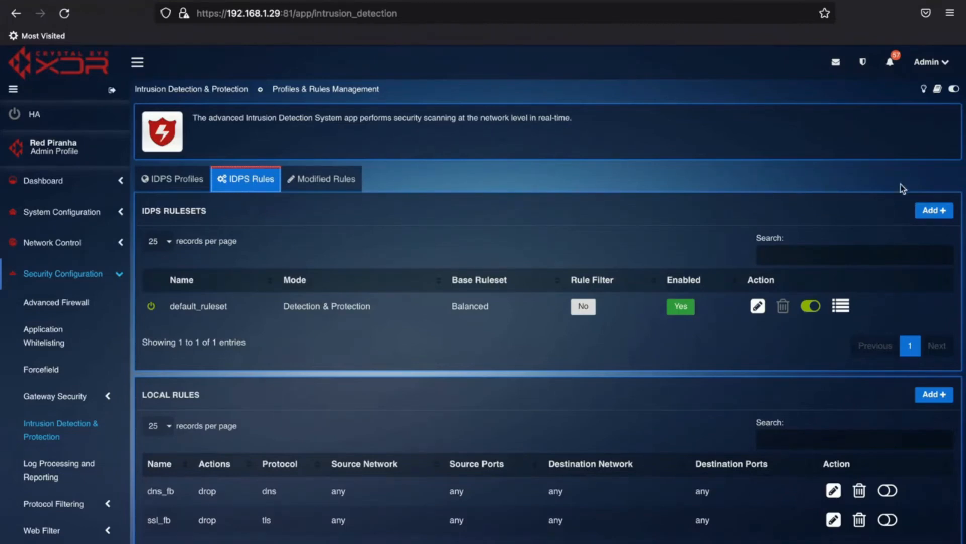
click(939, 211)
click(403, 179)
text(inli)
key(Down)
key(Down)
key(Return)
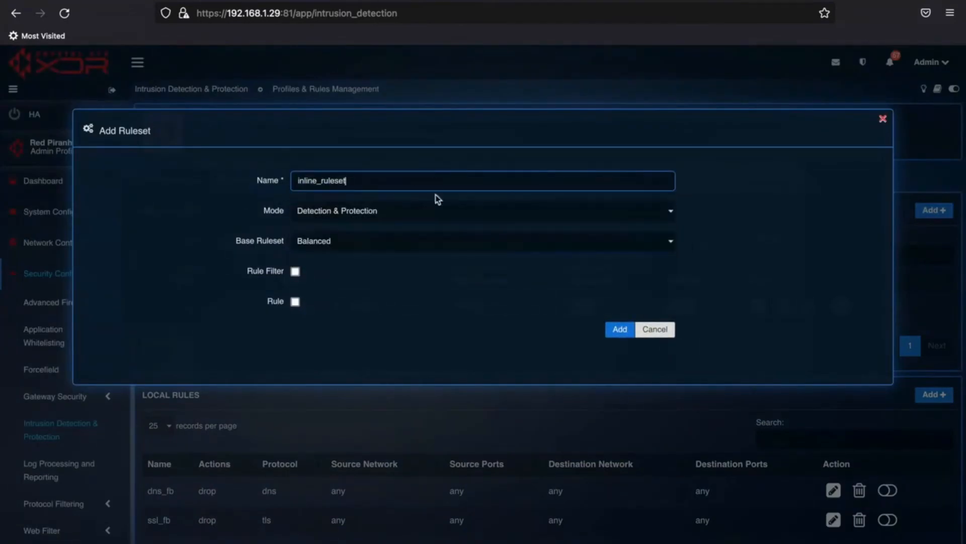
click(421, 205)
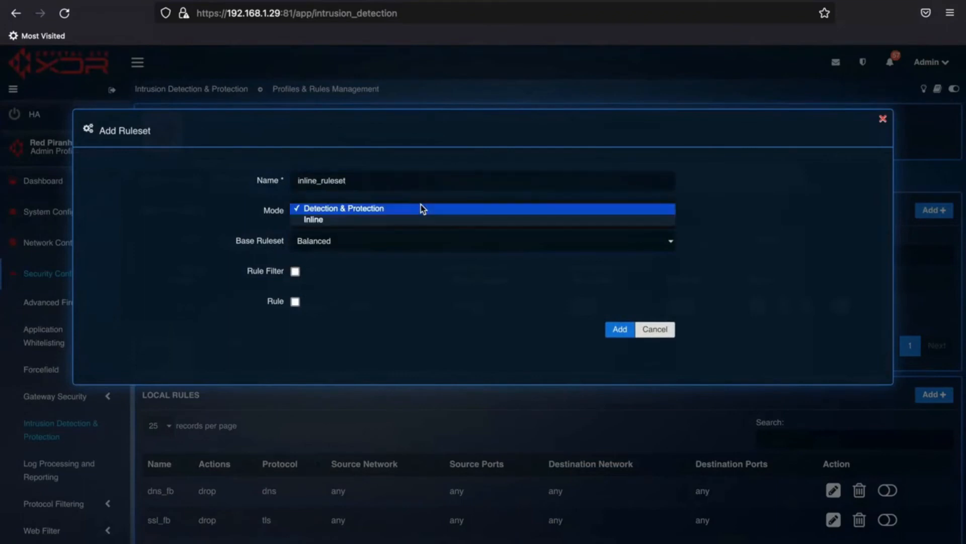
click(394, 218)
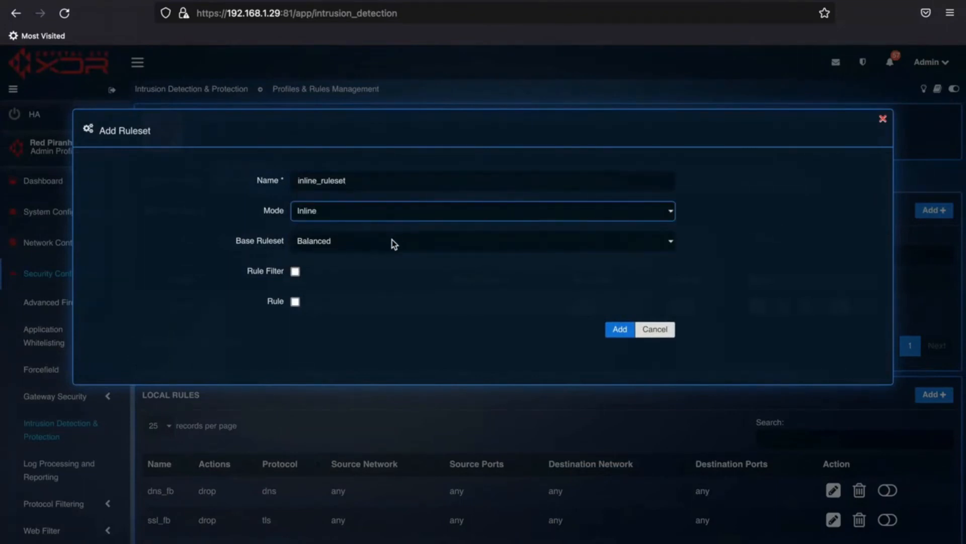
Switch to the PDF network diagram to examine the servers in the CE1 network, and return to the browser
key(super+Tab)
key(super+Tab)
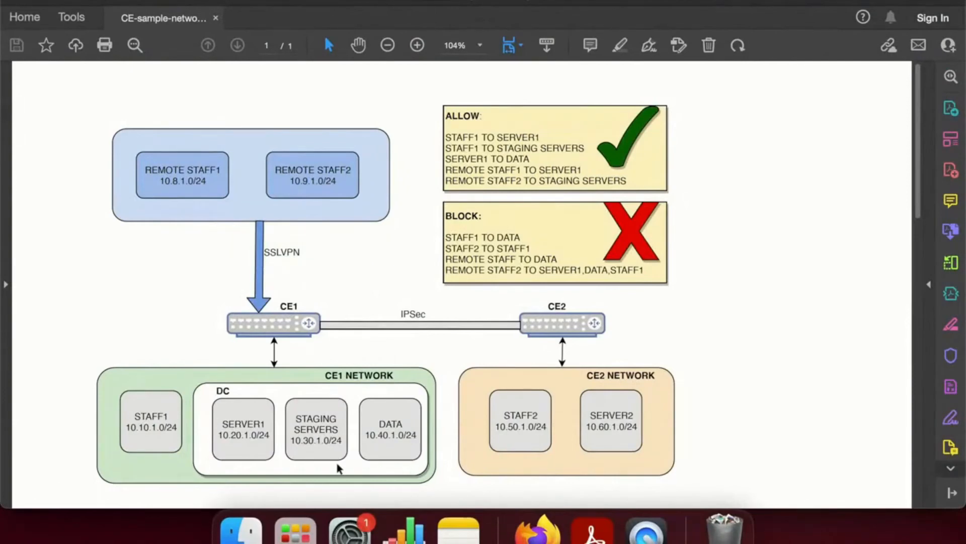
key(super+Tab)
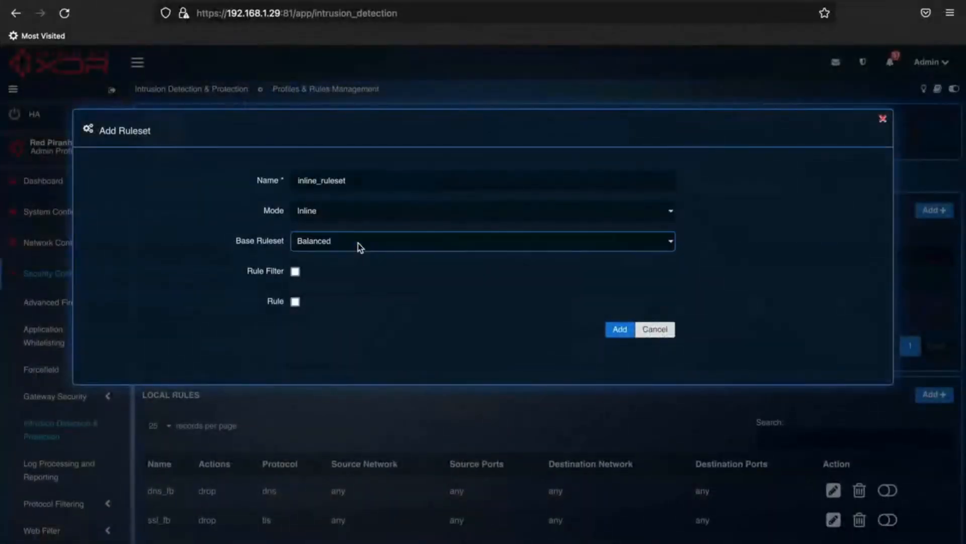
Set the base ruleset of inline_ruleset to Waf and add the ruleset
click(358, 244)
click(350, 284)
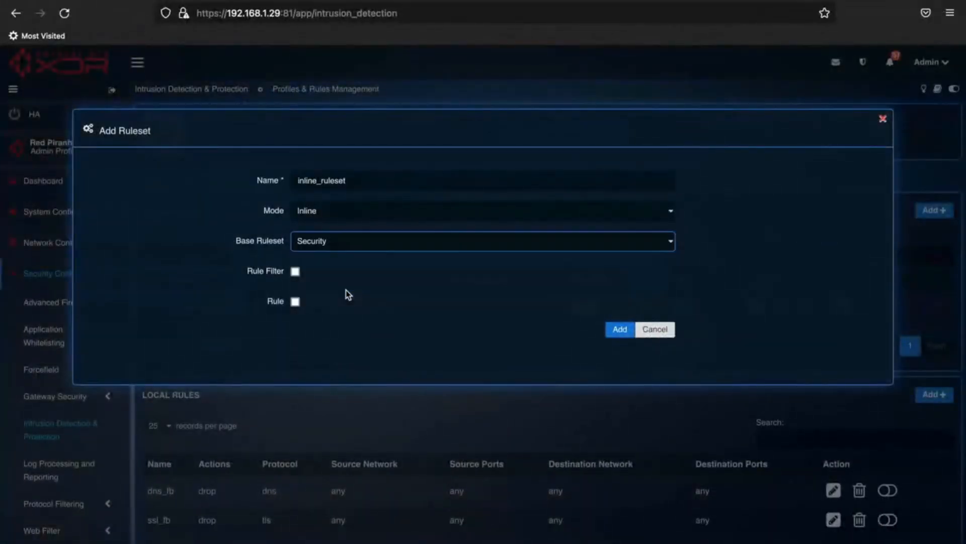
click(368, 242)
click(365, 252)
click(622, 332)
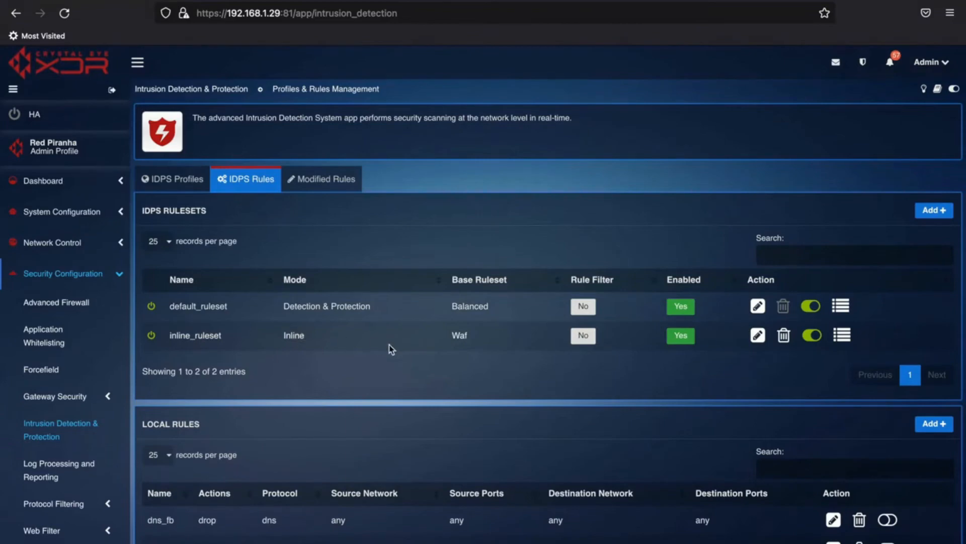
Start a new IDPS profile named inline with the description Inline WAF profile
click(182, 185)
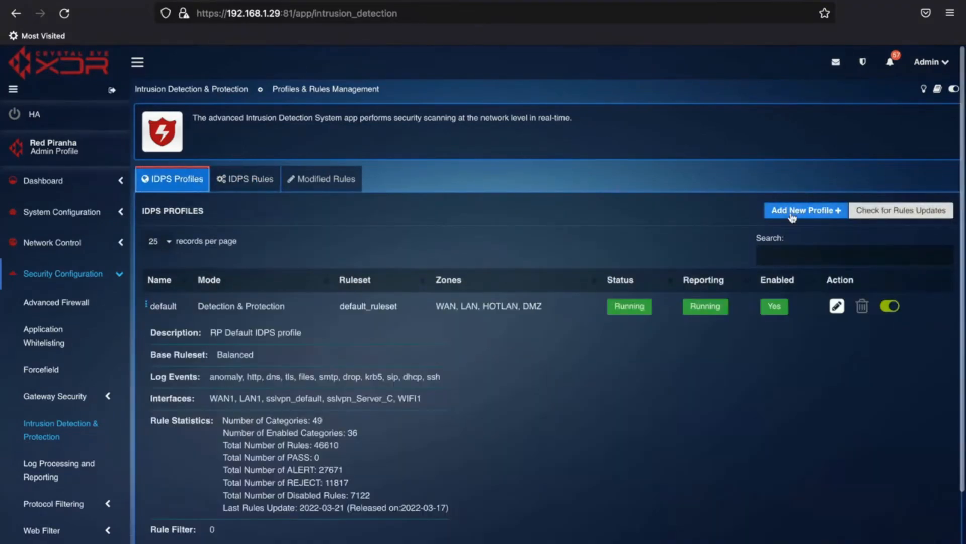
click(794, 210)
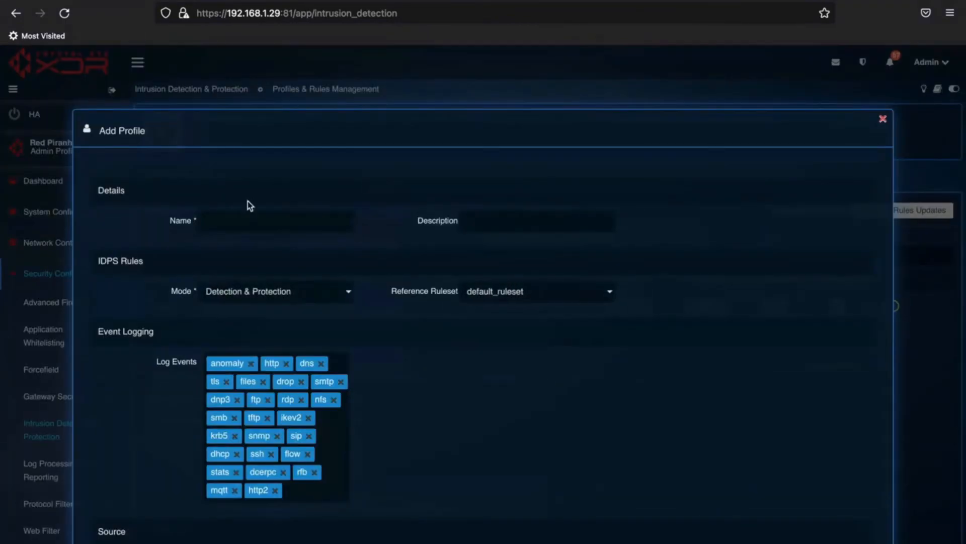
click(242, 220)
text(inline)
key(Tab)
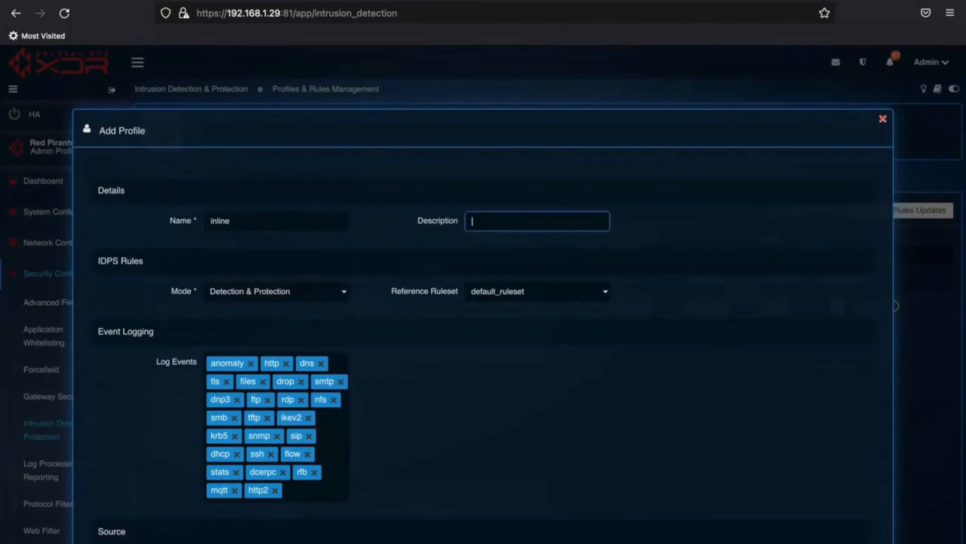
text(Inline)
key(Down)
key(Down)
key(Return)
Set the new profile's mode to Inline with inline_ruleset as its reference ruleset
click(319, 291)
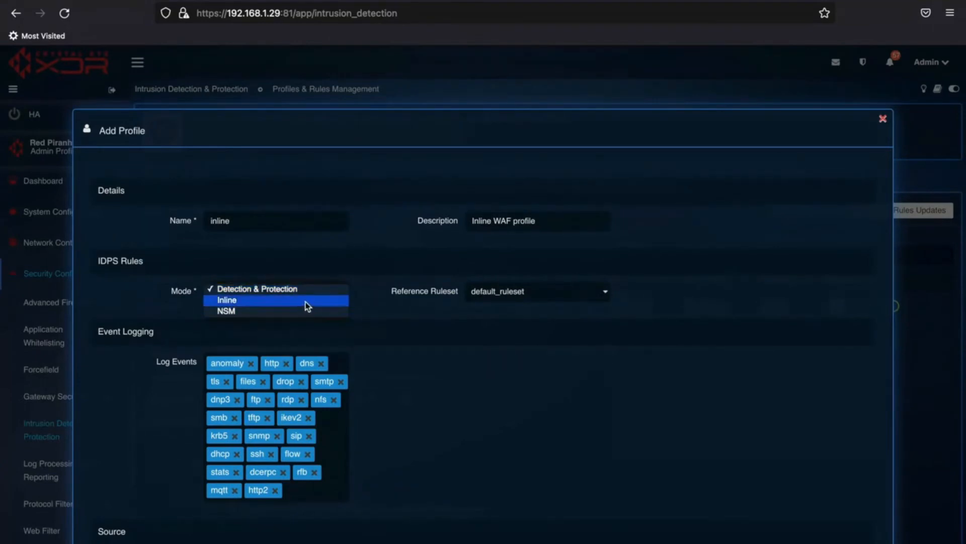
click(302, 300)
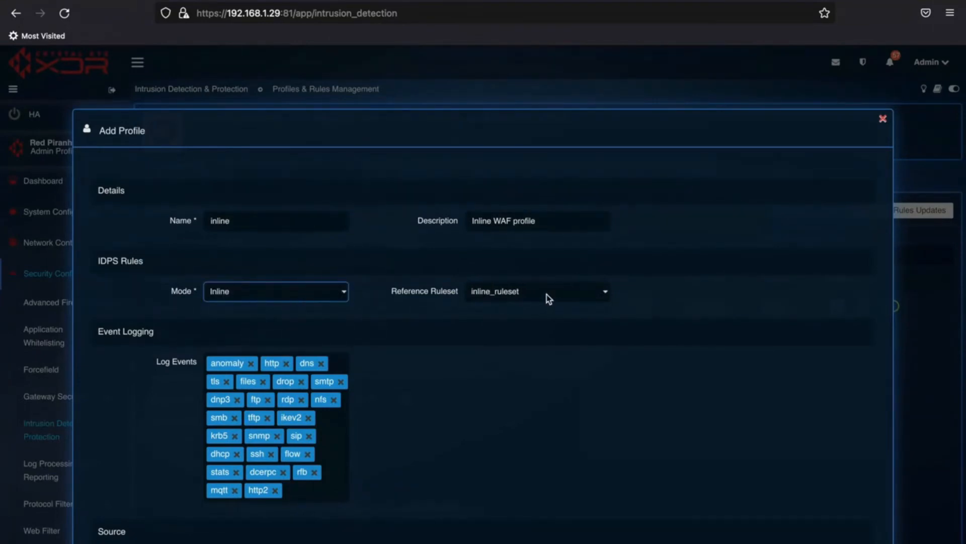
click(548, 298)
click(630, 303)
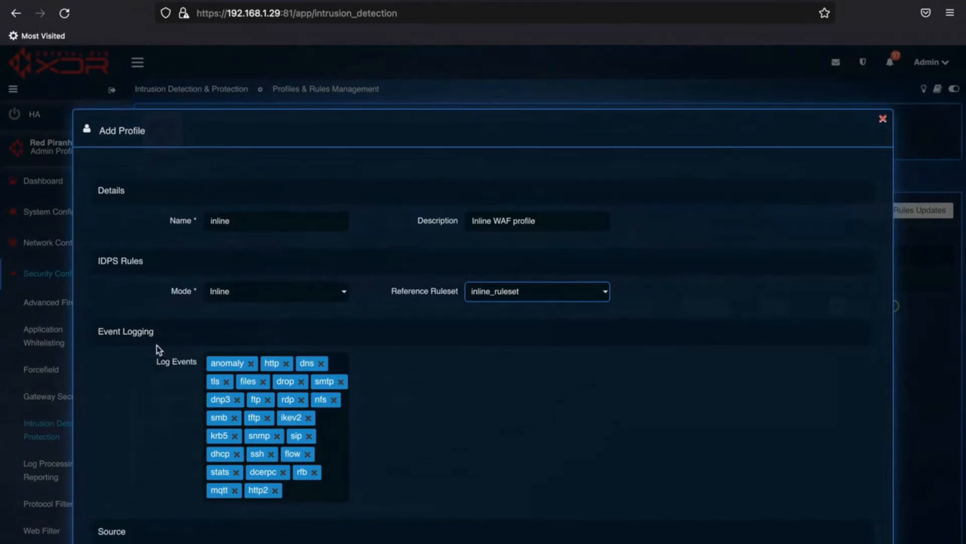
Remove the dns and dhcp log events from the inline profile and add the profile
click(321, 364)
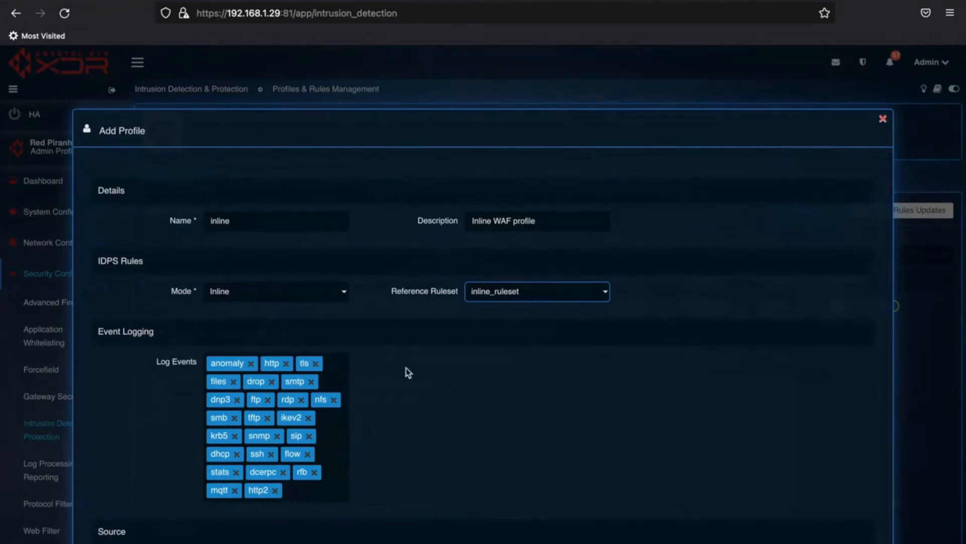
click(236, 454)
scroll(530, 422, down, 3)
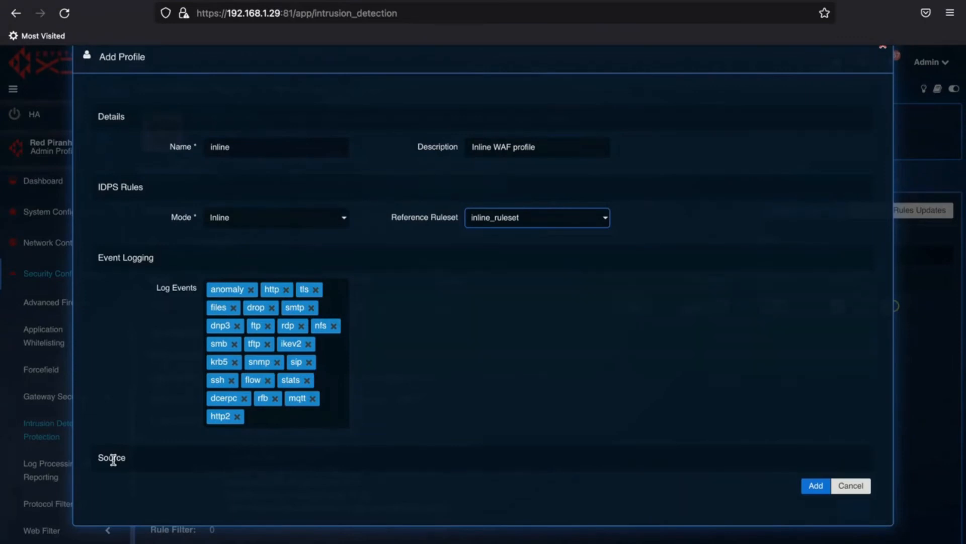
click(813, 491)
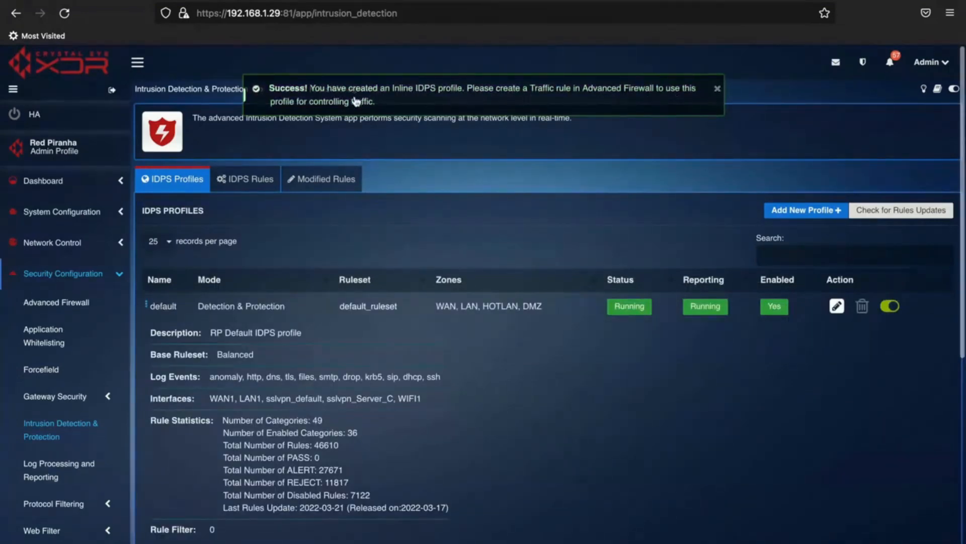
scroll(508, 351, down, 2)
scroll(508, 351, down, 1)
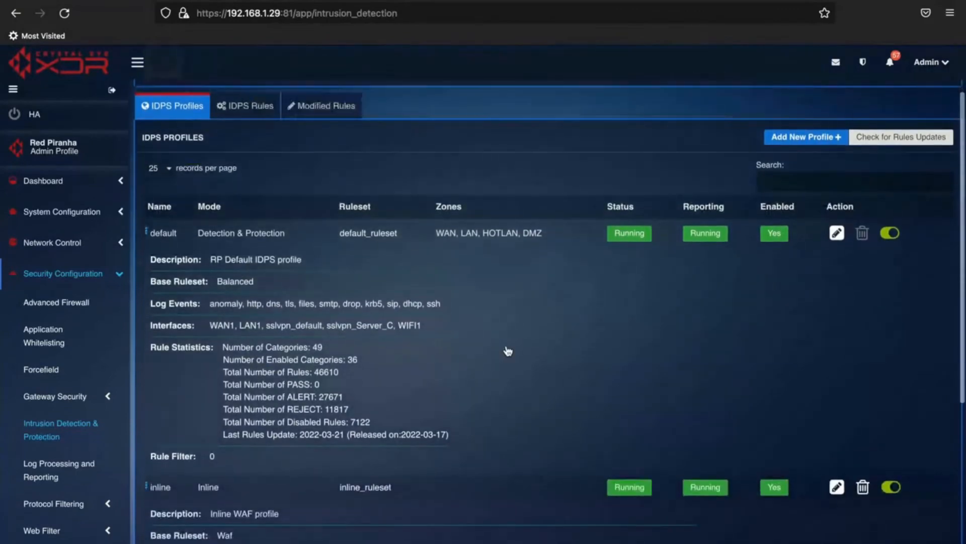
Review the zones covered by the default IDPS profile
scroll(507, 350, down, 1)
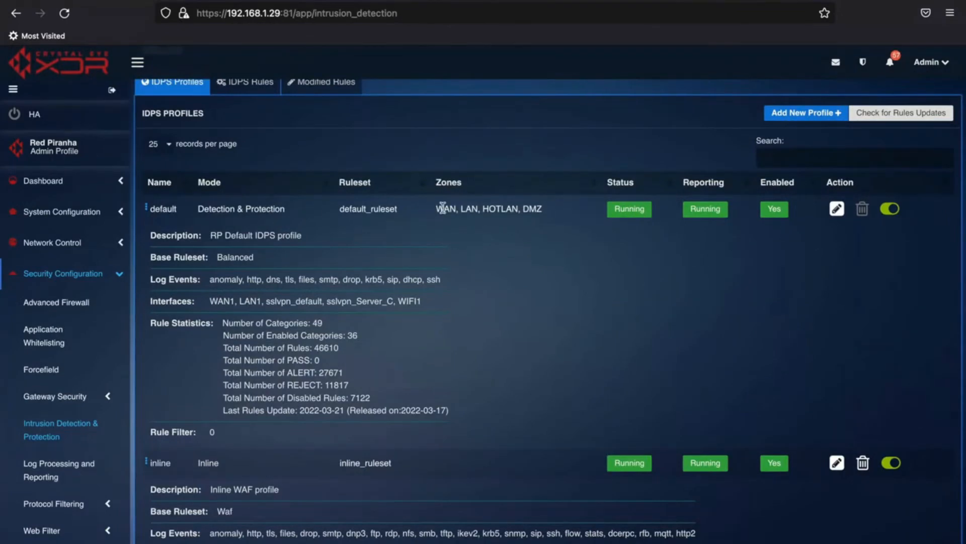
drag(436, 209, 541, 209)
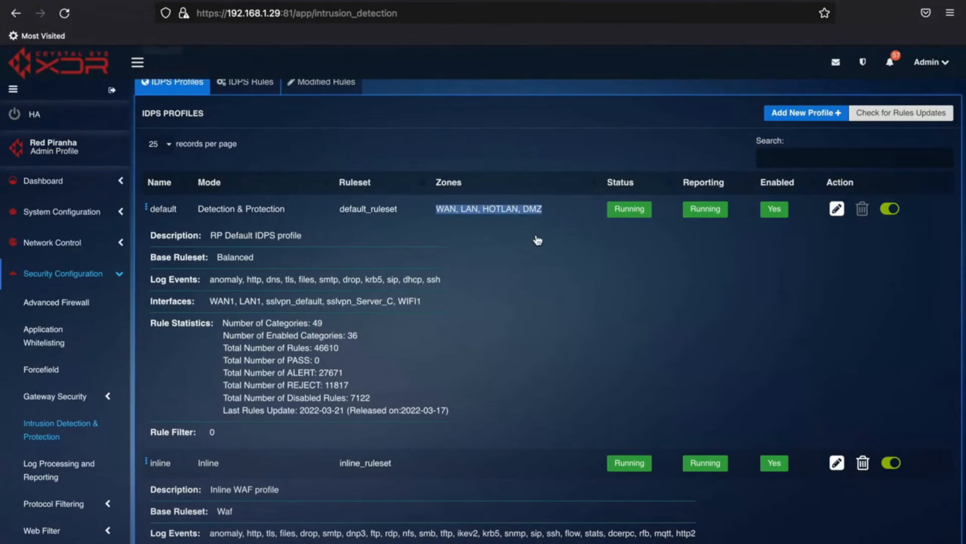
scroll(535, 244, up, 1)
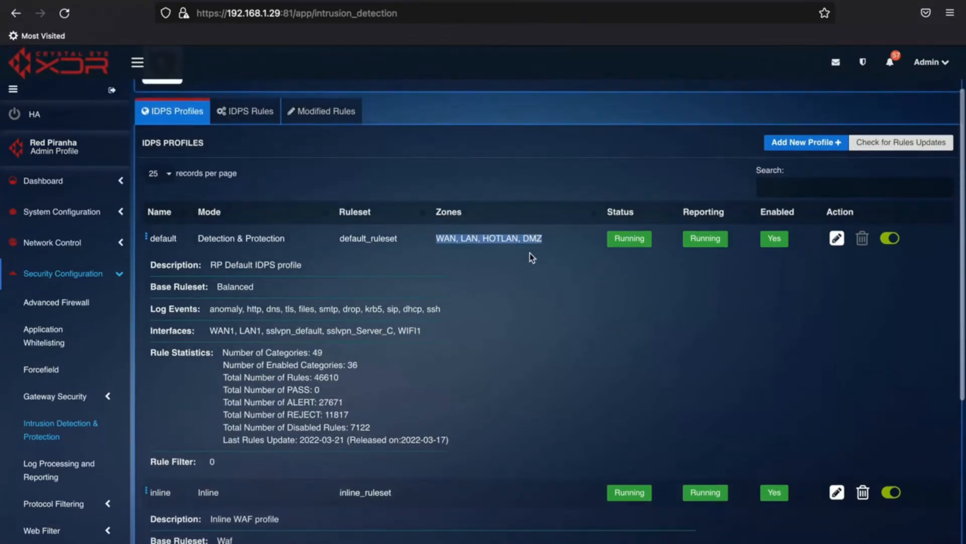
click(532, 258)
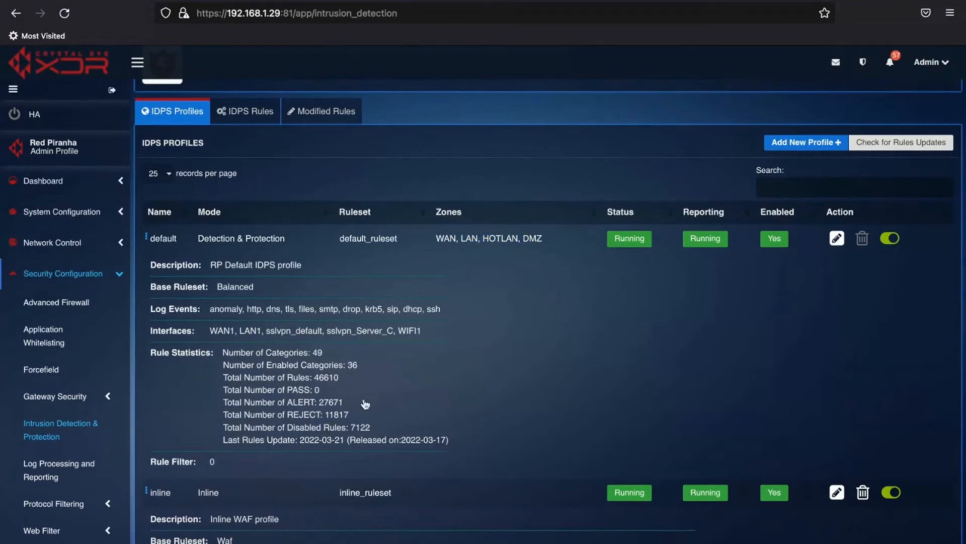
Start a new Advanced Firewall traffic rule with the description inline_waf and the protocol TCP/UDP
click(78, 303)
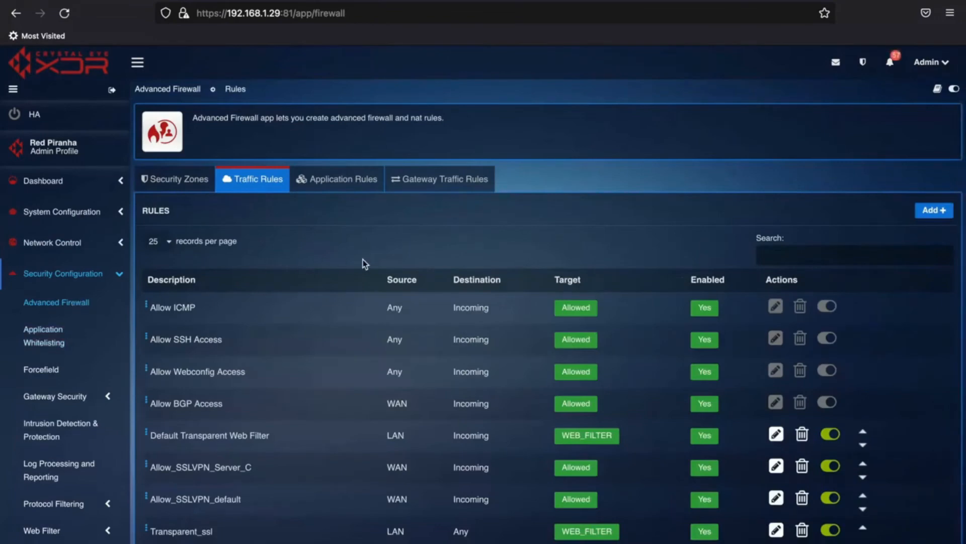
scroll(391, 257, down, 1)
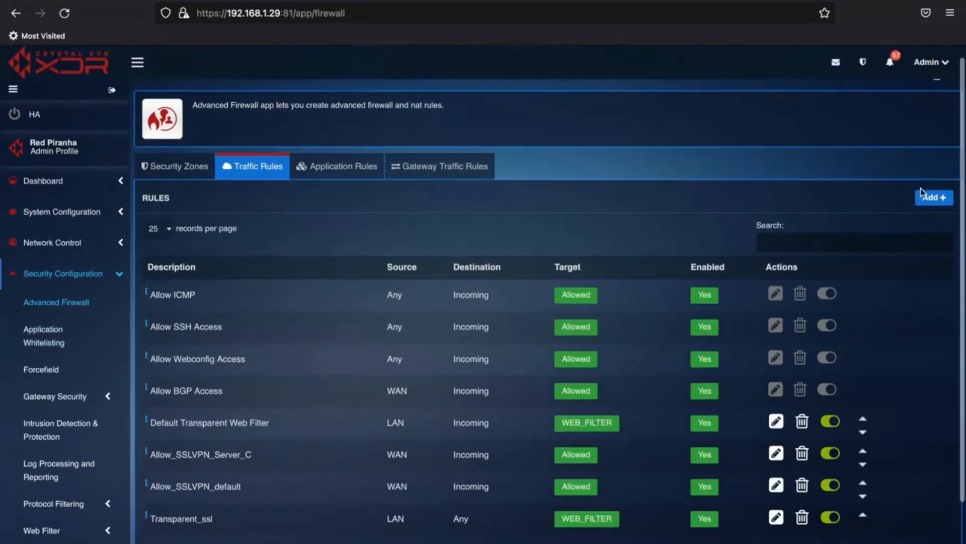
click(931, 199)
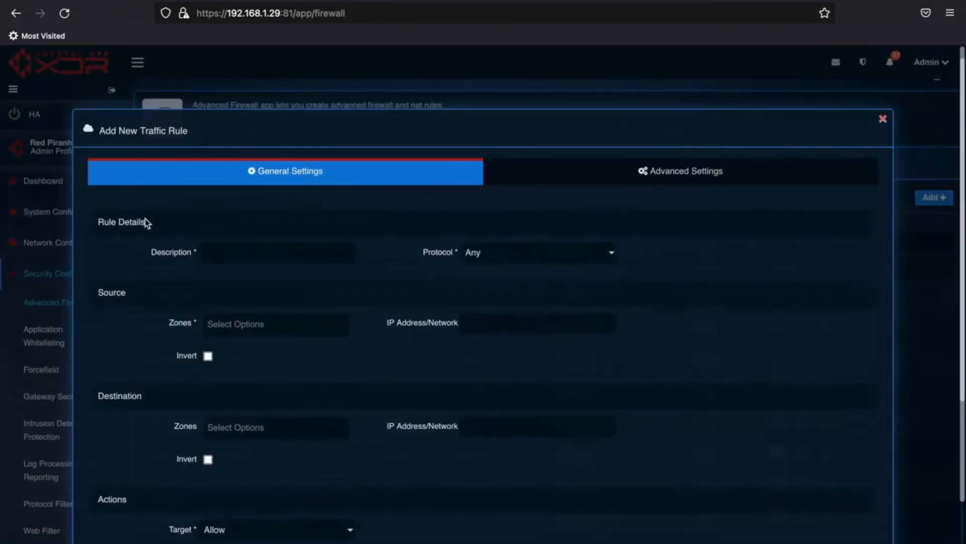
click(236, 250)
text(in)
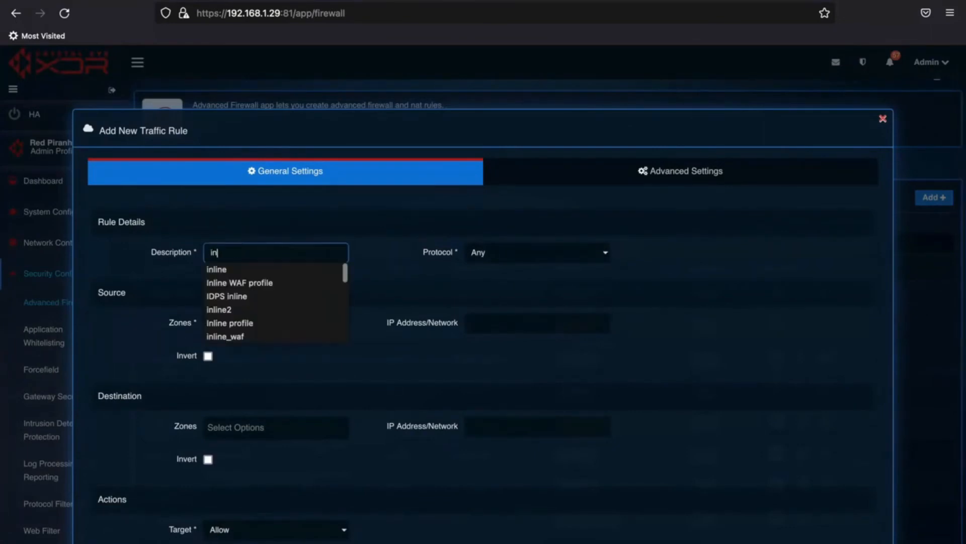
text(line_waf)
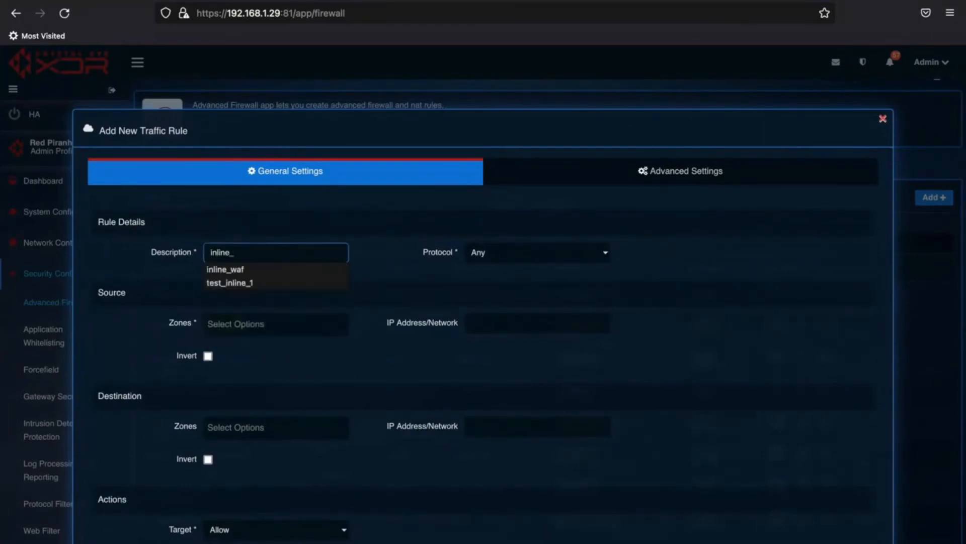
click(511, 254)
click(501, 281)
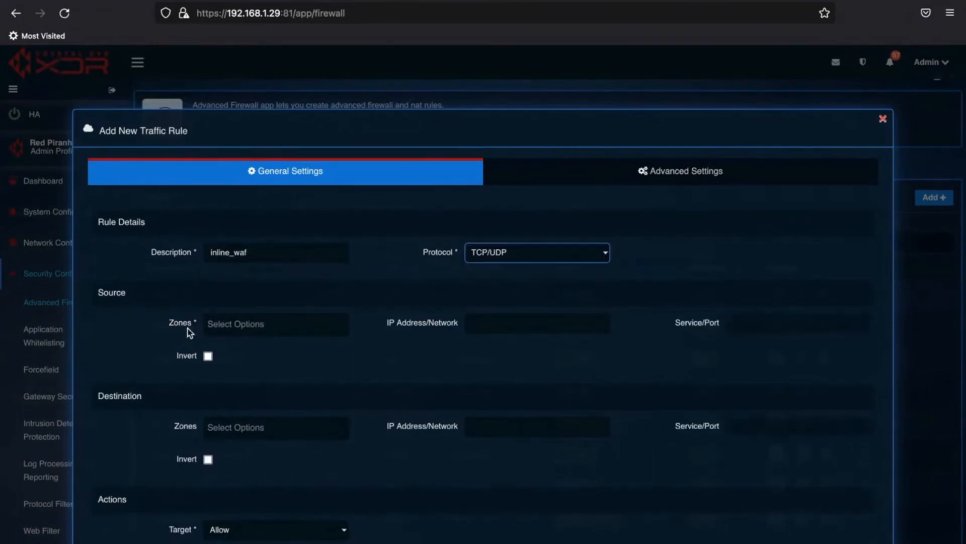
Set the inline_waf rule's source zone to Any and its destination zone to DC
click(231, 325)
click(228, 346)
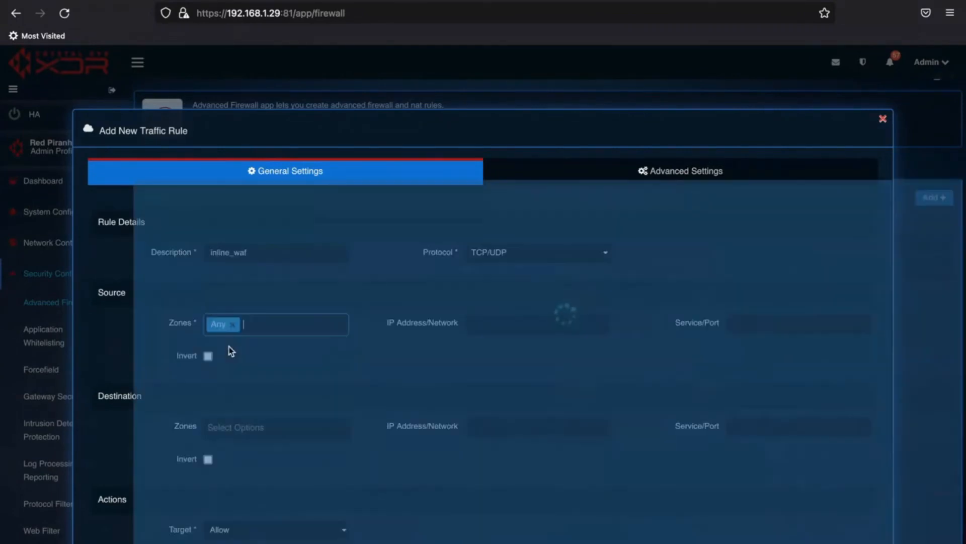
click(259, 428)
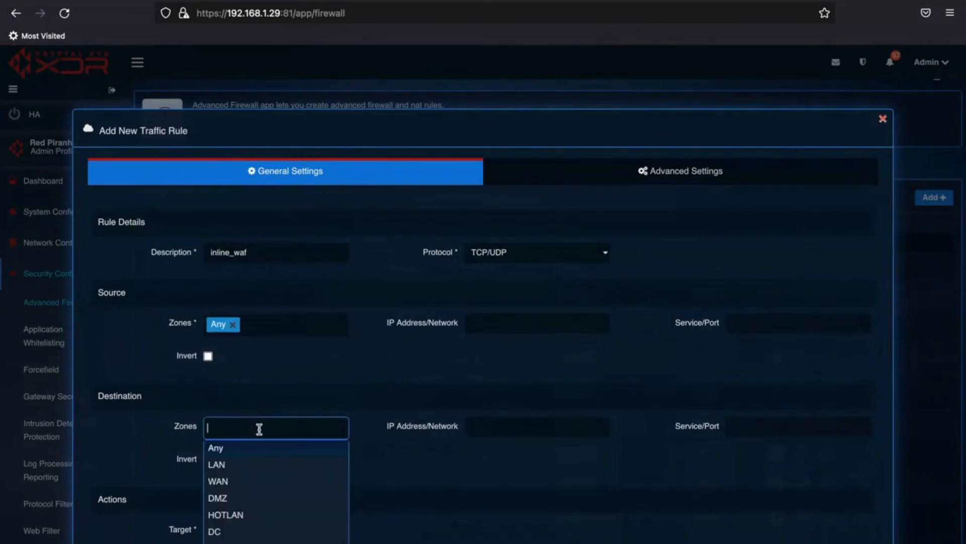
click(254, 533)
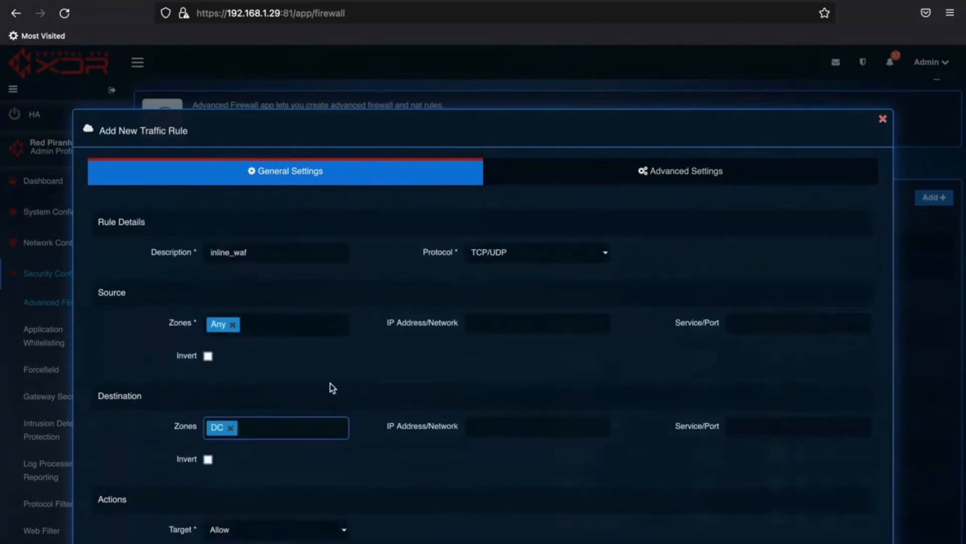
Set the rule's target to IDPS with the inline profile and add the rule
scroll(330, 382, down, 4)
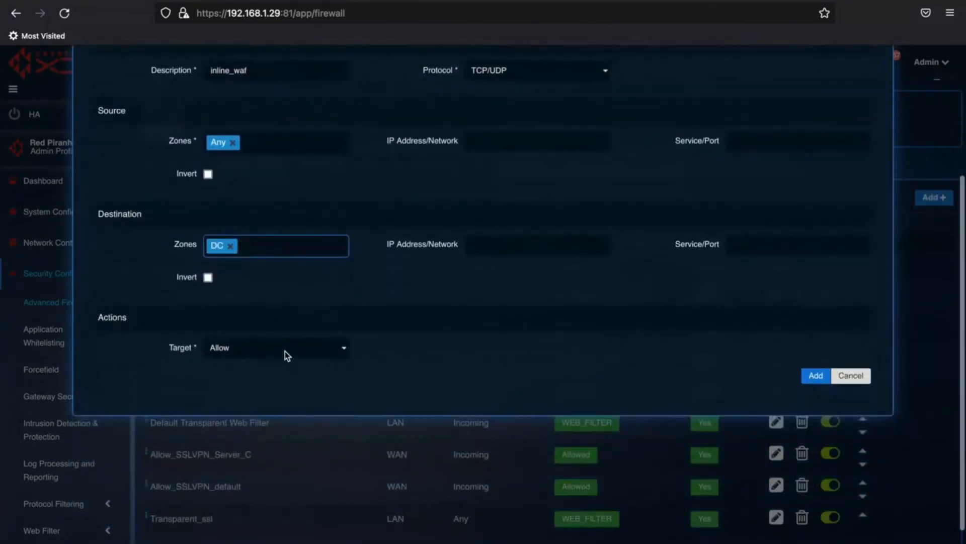
click(285, 352)
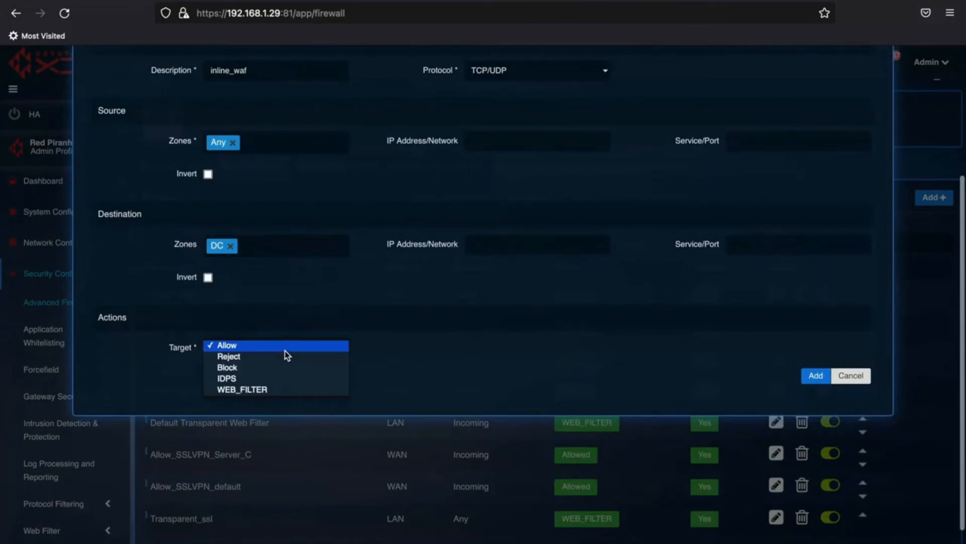
click(265, 378)
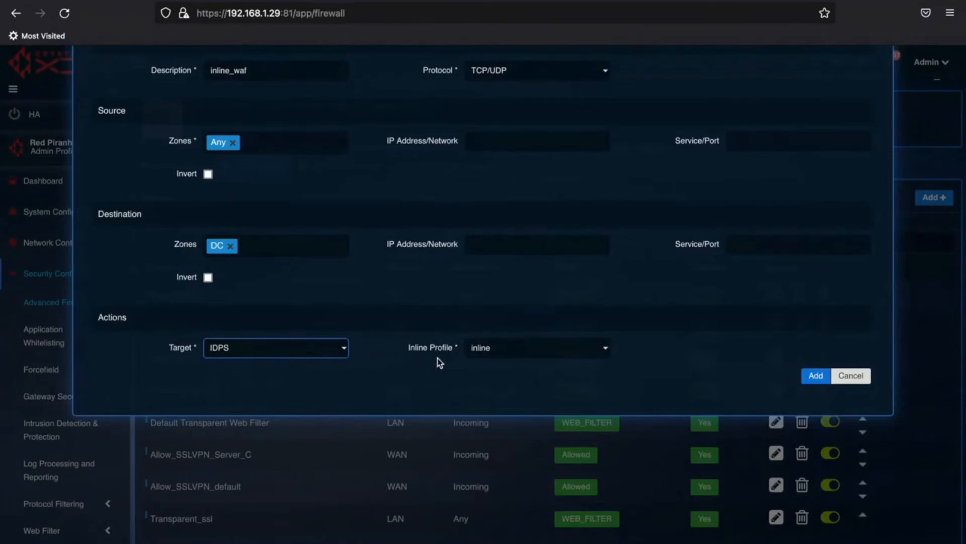
click(519, 352)
click(647, 354)
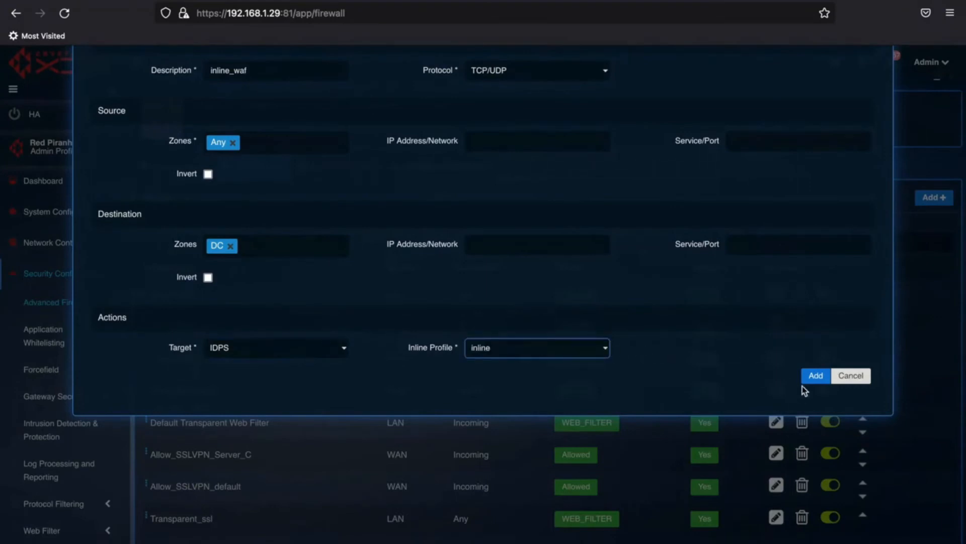
click(812, 377)
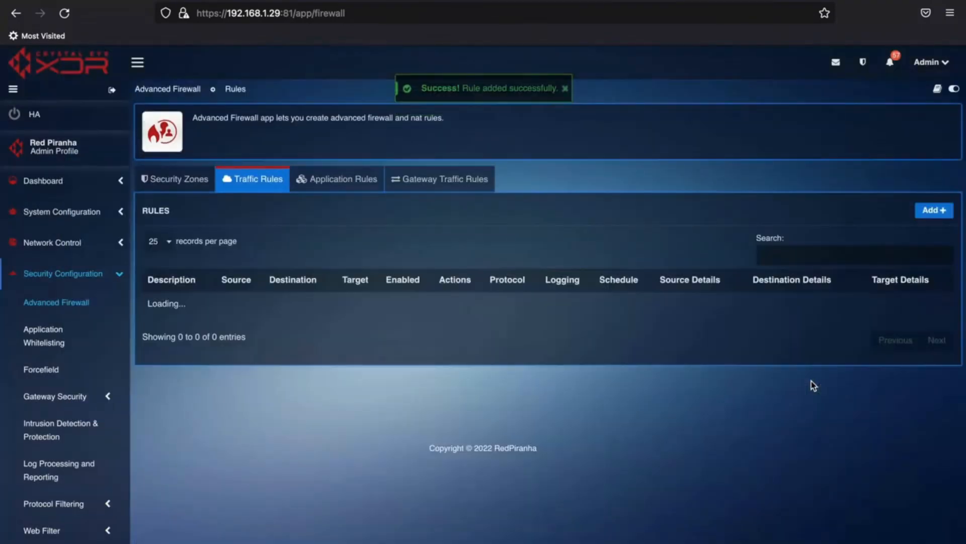
Review the traffic rules list including the inline_waf rule
scroll(669, 294, down, 1)
scroll(671, 296, down, 2)
scroll(258, 487, down, 1)
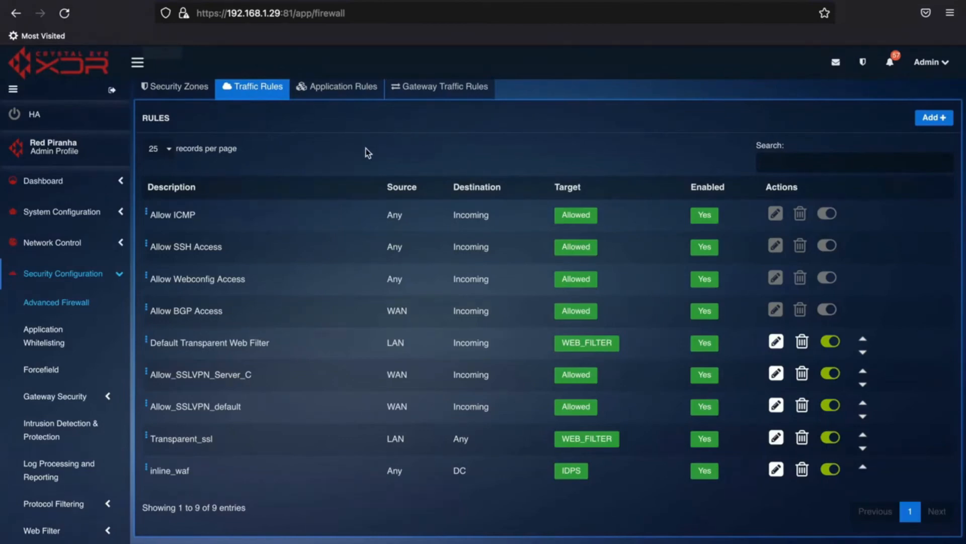
scroll(368, 152, up, 2)
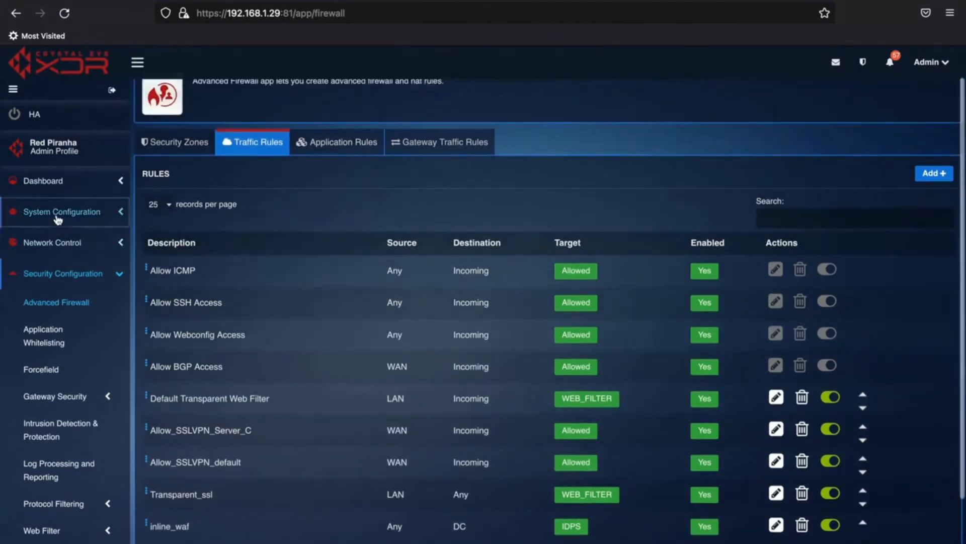
Open the IP hosts in Hosts and Groups and check the CE2 subnets in the network diagram in Acrobat
click(58, 214)
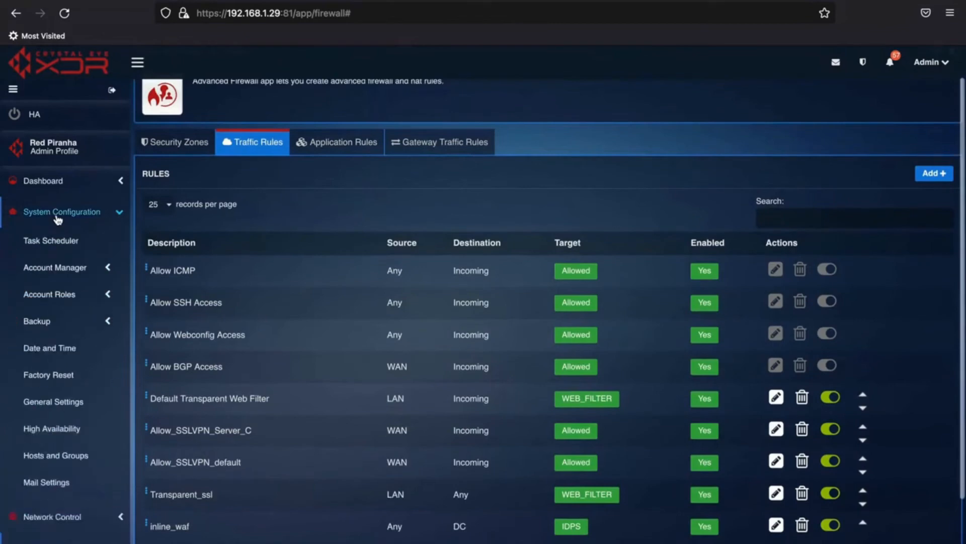
click(69, 459)
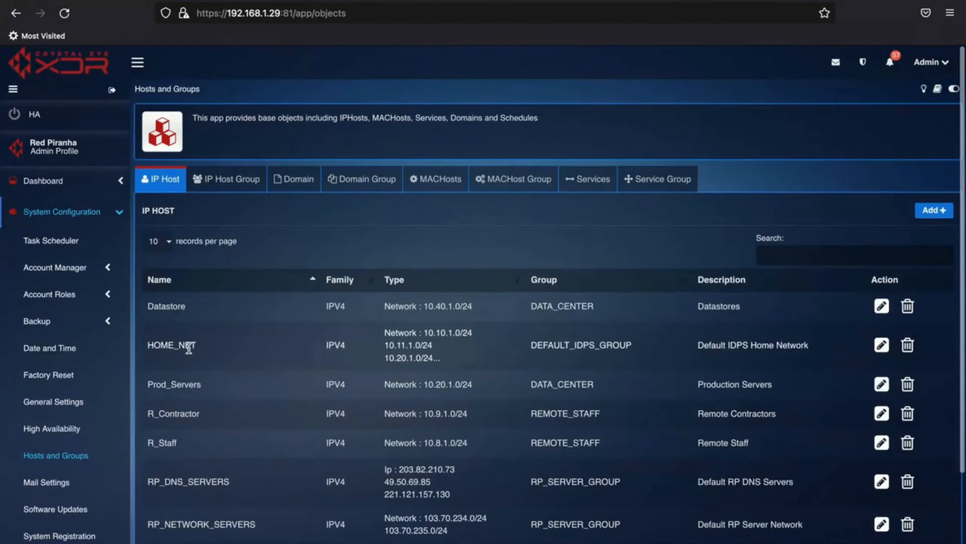
scroll(189, 350, down, 2)
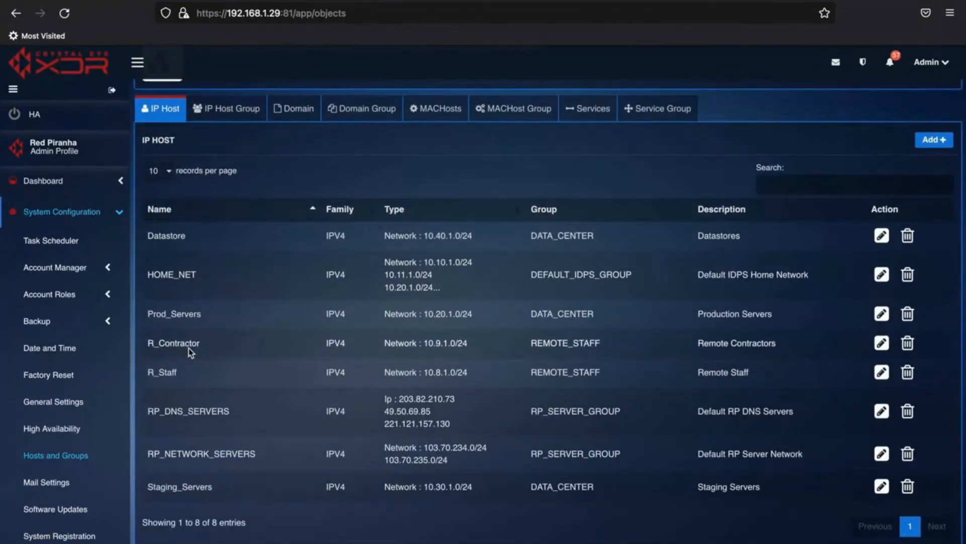
key(ctrl+Left)
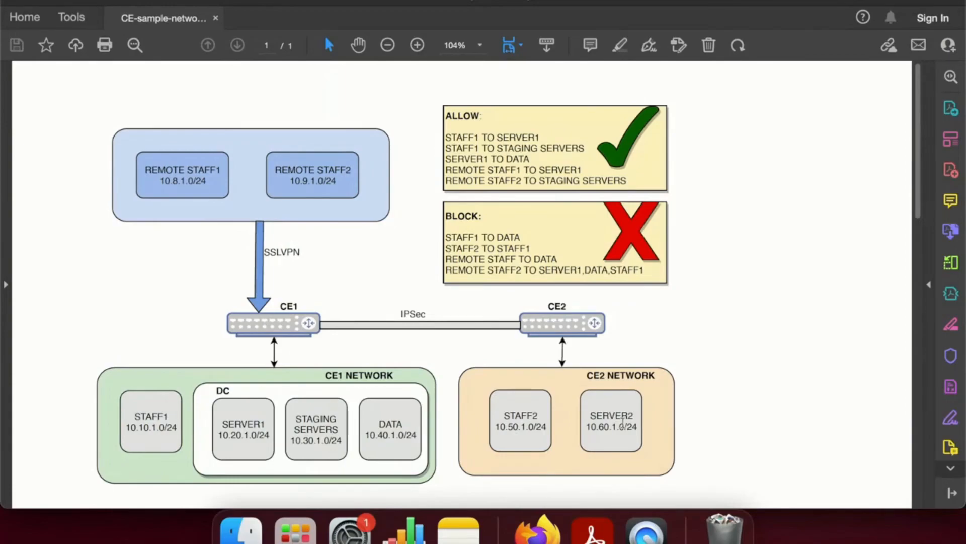
key(super+Tab)
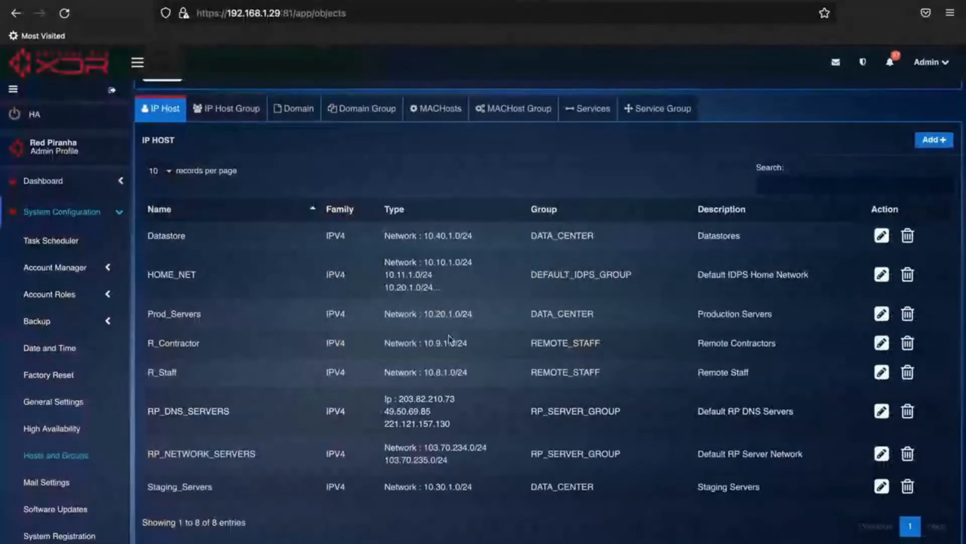
Add the networks 10.50.1.0/24 and 10.60.1.0/24 to the HOME_NET IP host and update it
click(882, 276)
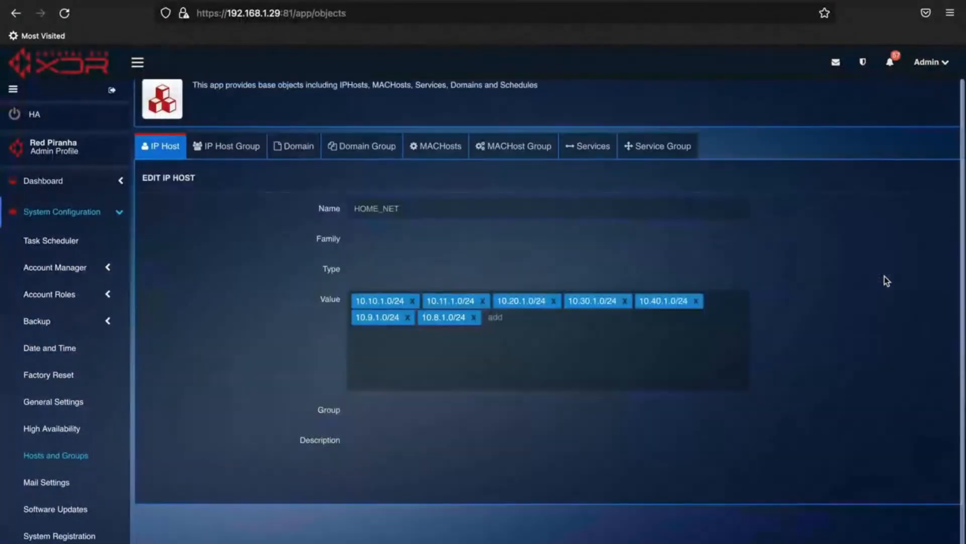
click(510, 320)
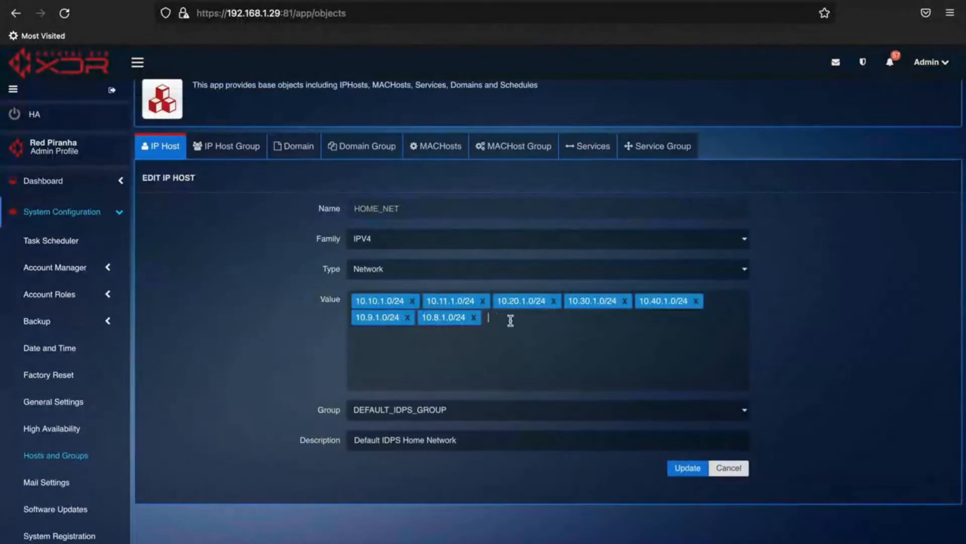
text(10.50.1.0/24)
key(Tab)
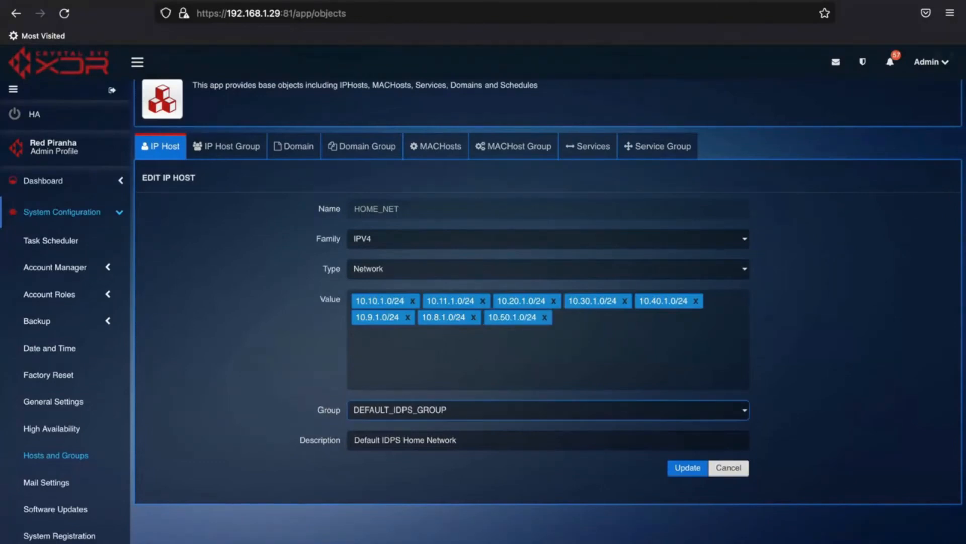
click(592, 319)
text(1)
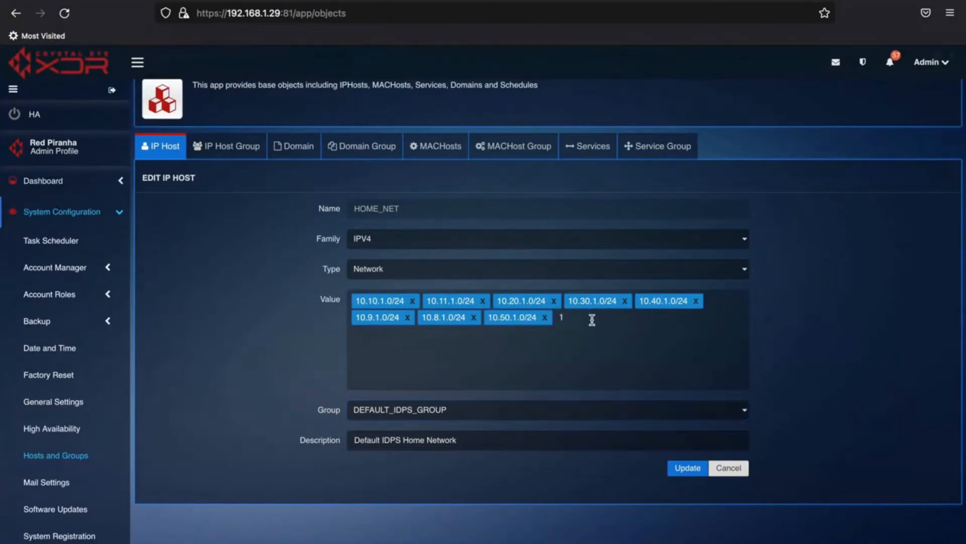
text(0.60.1.0/24)
key(Tab)
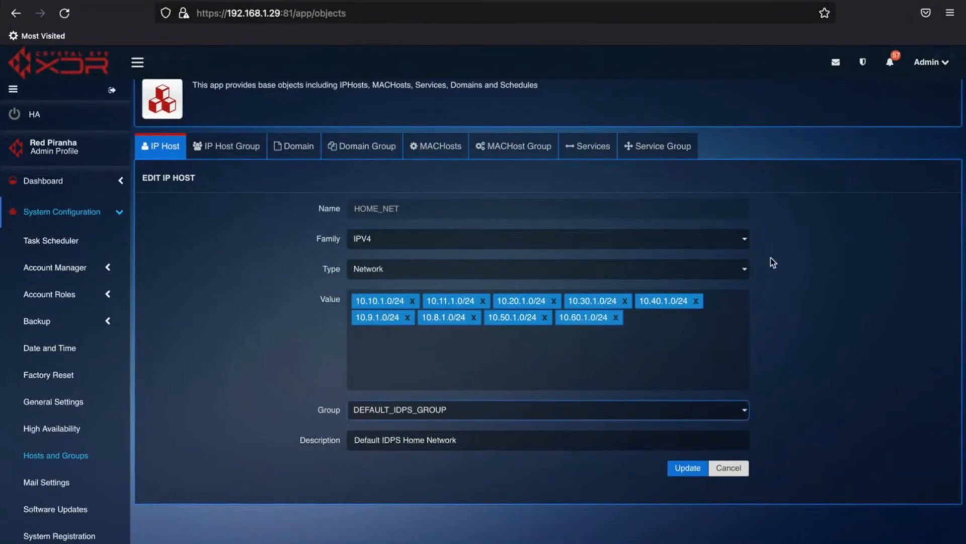
click(697, 467)
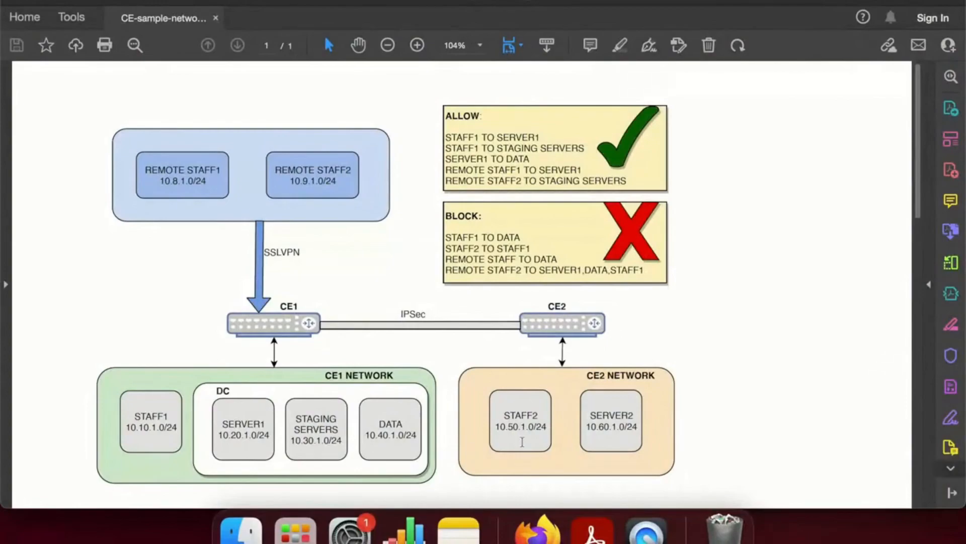
Look over the IP host list and switch back to the sample network diagram in Acrobat
key(ctrl+Right)
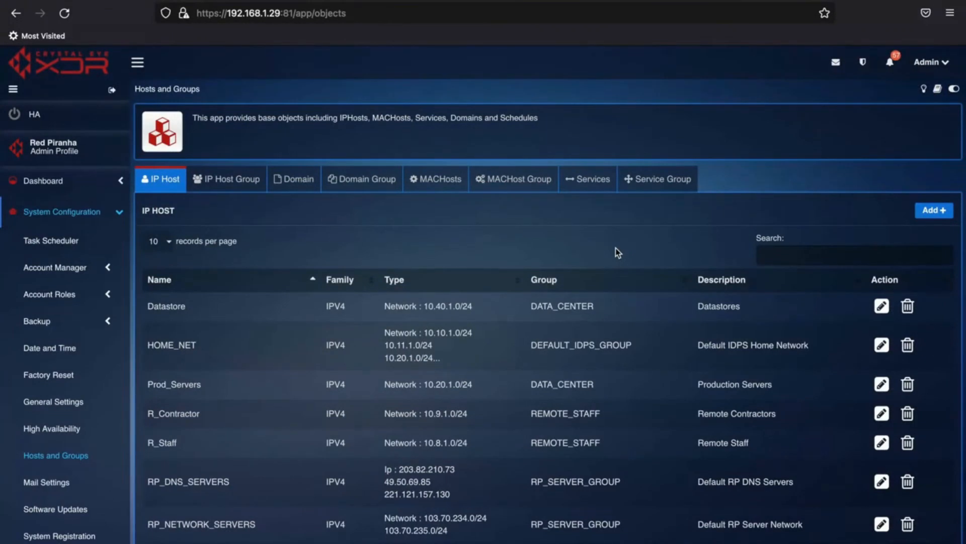
scroll(745, 315, down, 2)
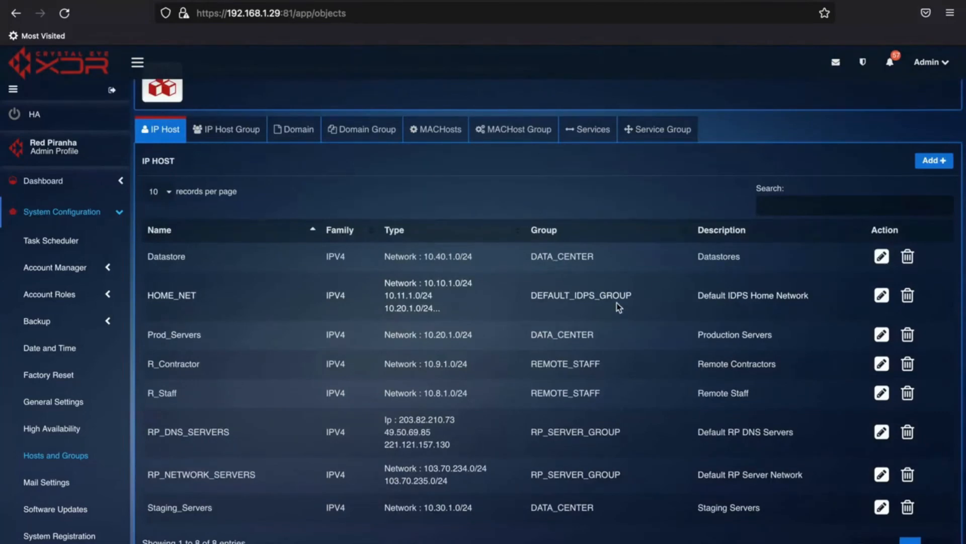
scroll(620, 307, down, 1)
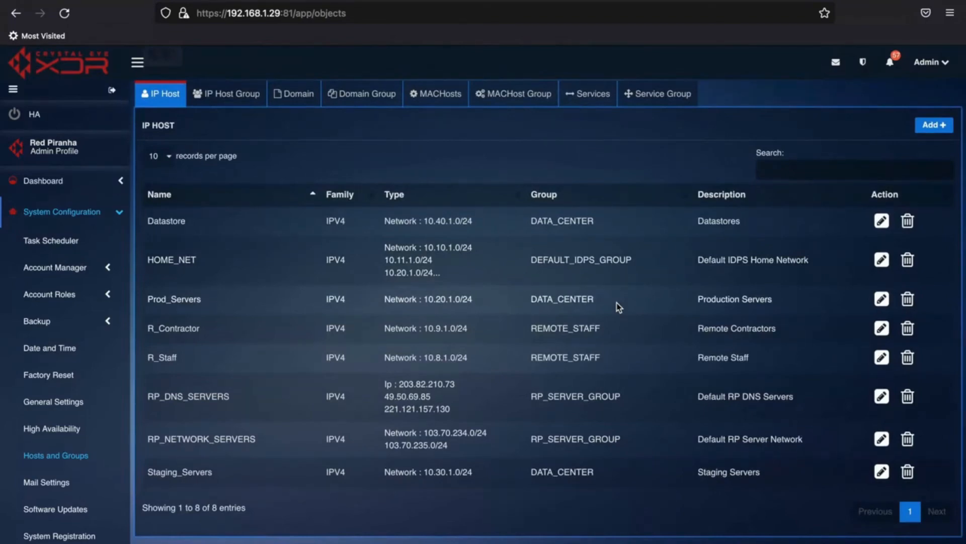
key(super+Tab)
key(super+Tab)
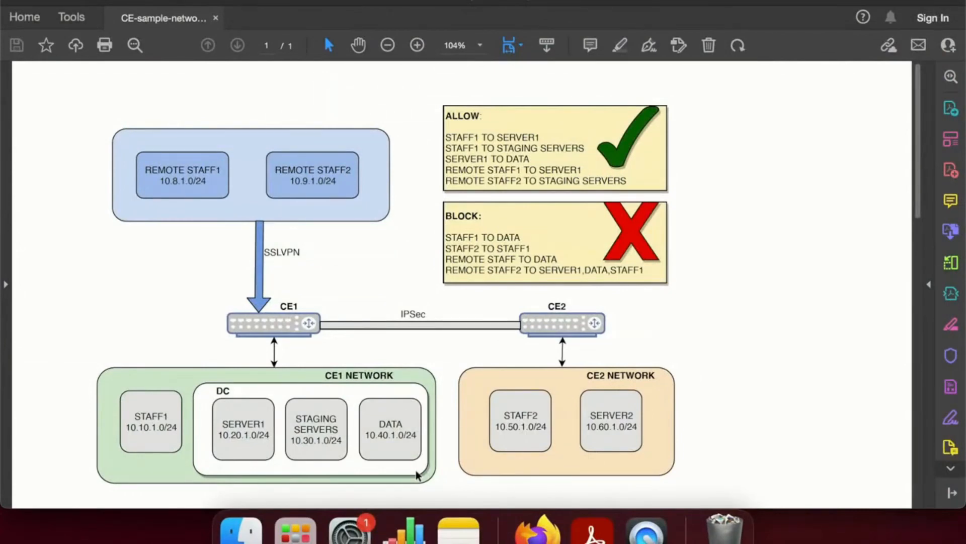
Switch back to the Crystal Eye XDR in Firefox and inspect the DC security zone's policies in Advanced Firewall without changing them
key(super+Tab)
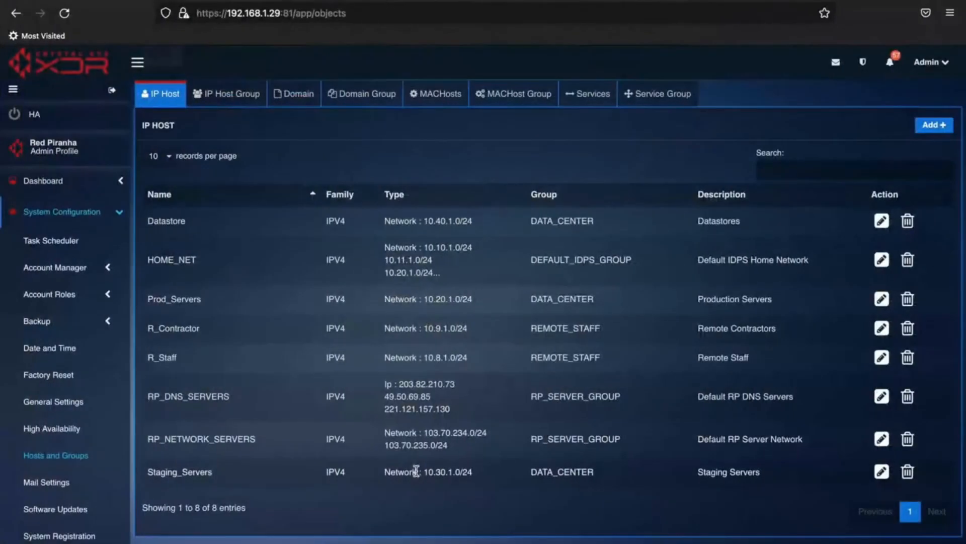
click(70, 214)
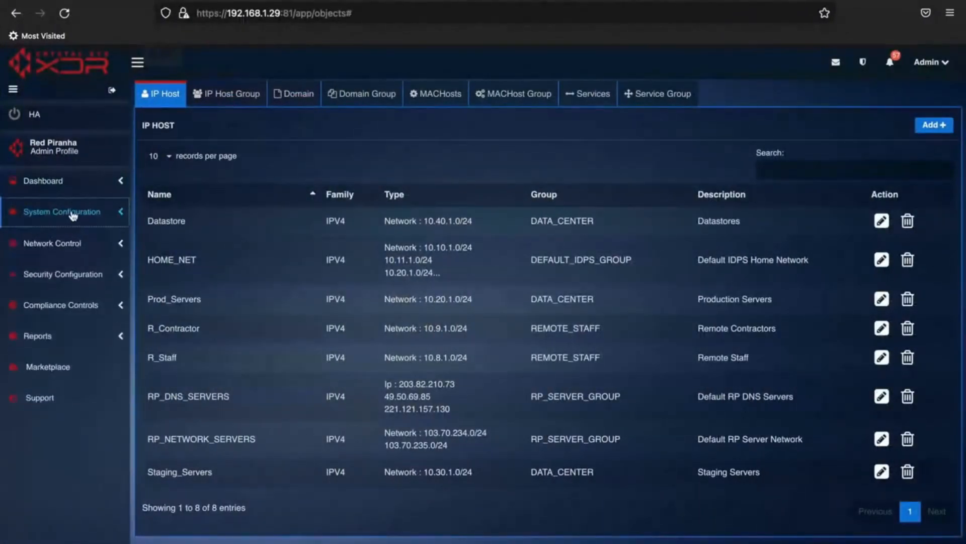
click(54, 273)
click(71, 305)
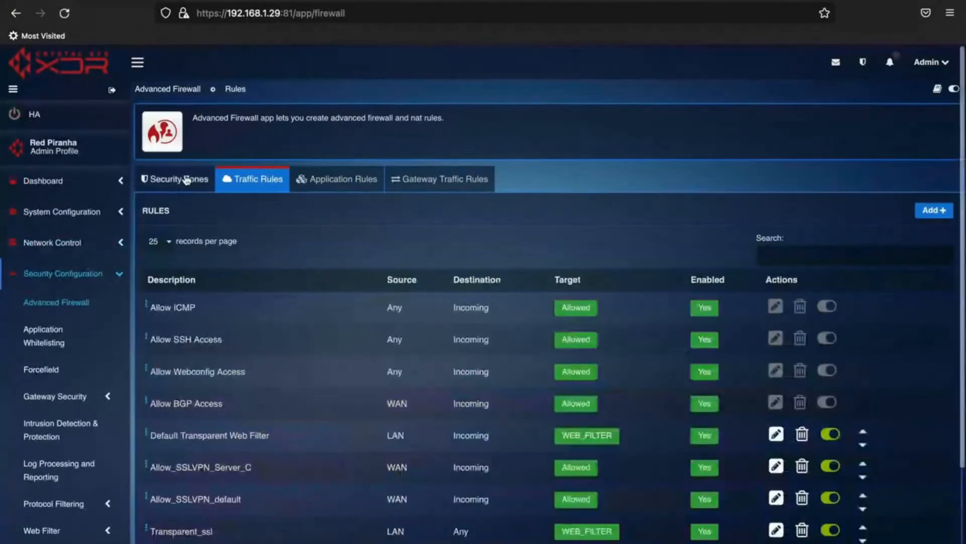
click(186, 179)
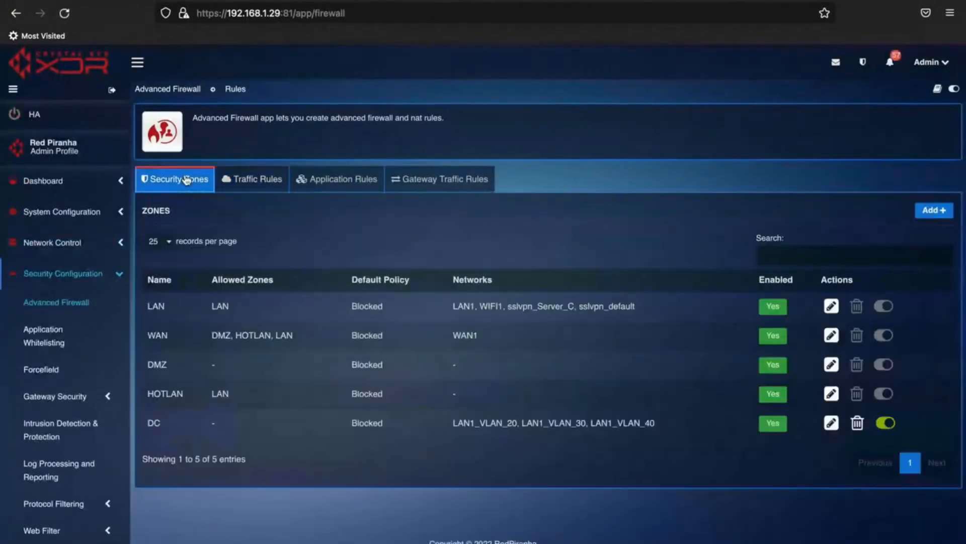
click(832, 428)
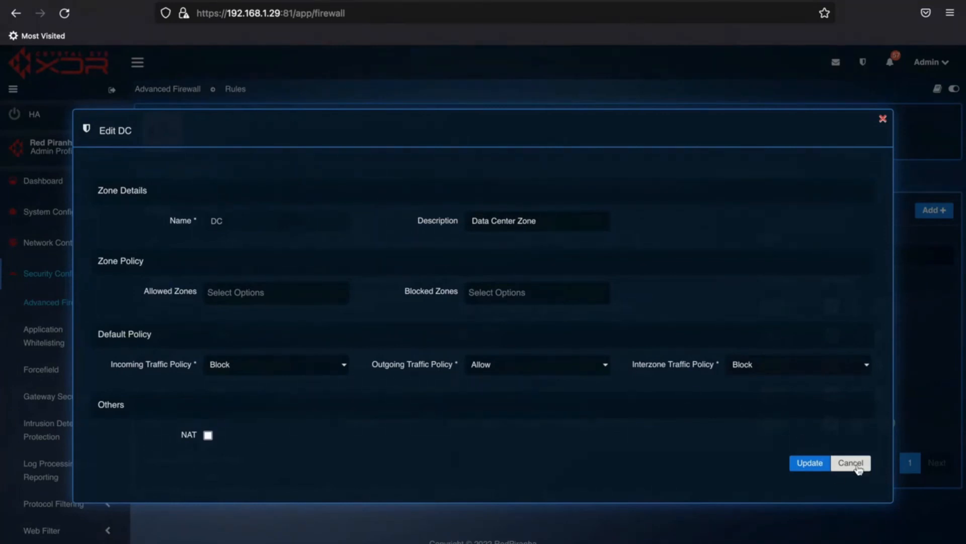
click(855, 464)
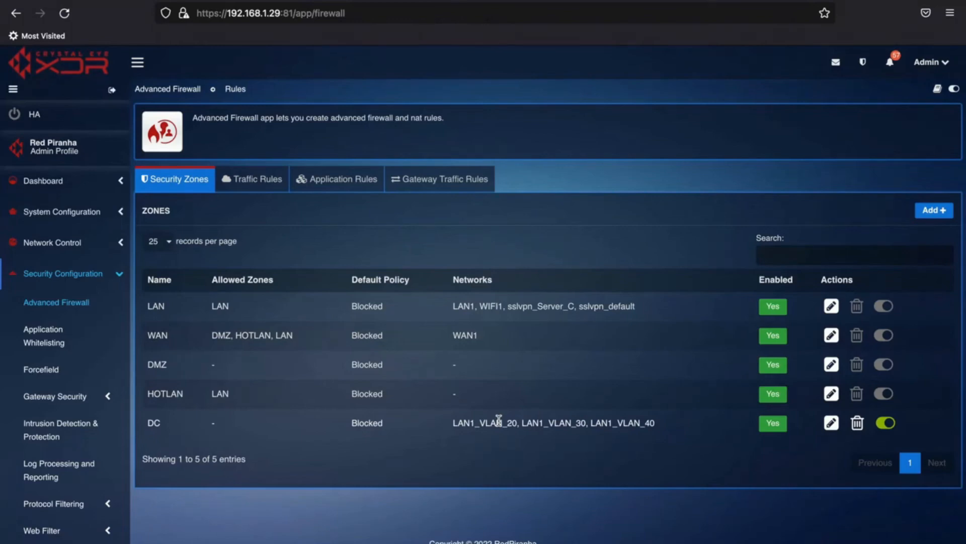
Open the firewall traffic rules, check the DATA network in the Acrobat network diagram, and return to Firefox
click(259, 184)
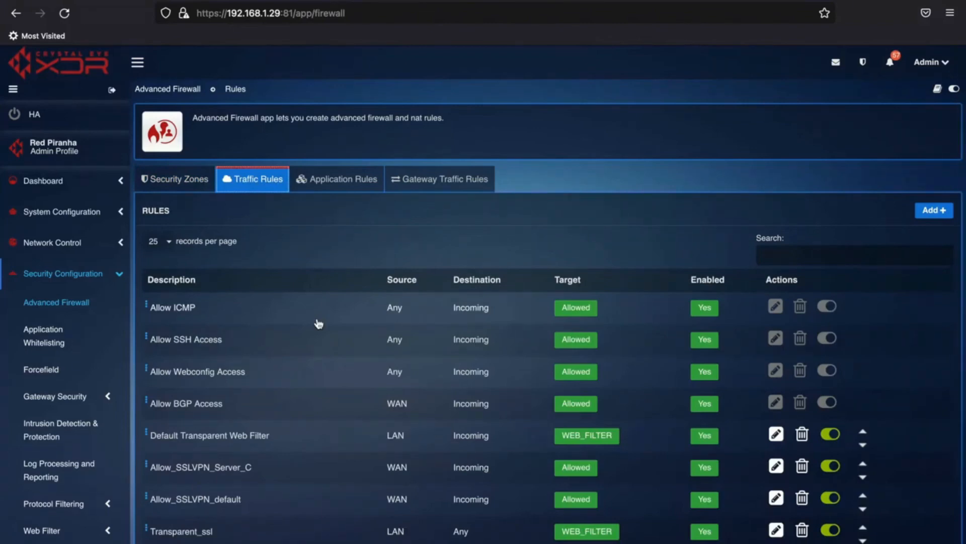
key(ctrl+Left)
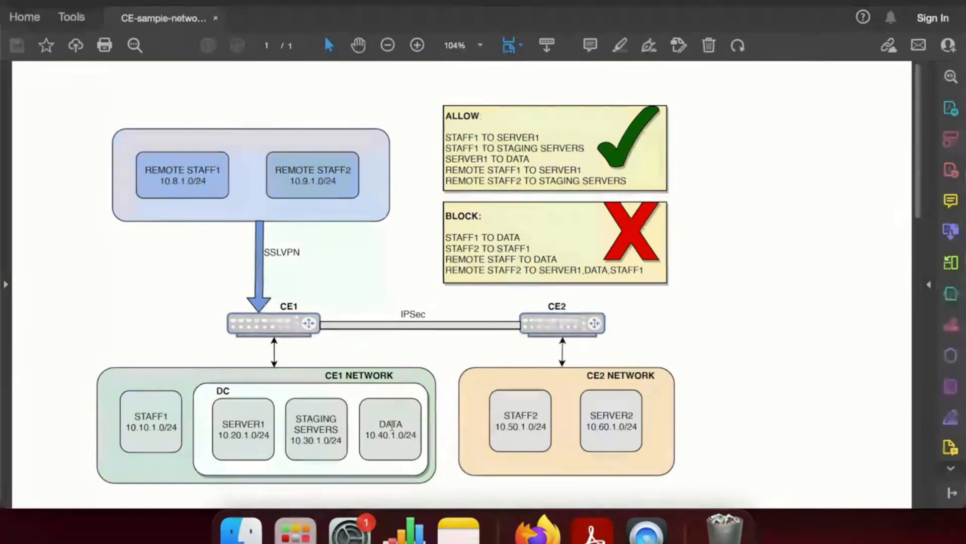
double_click(391, 425)
click(378, 441)
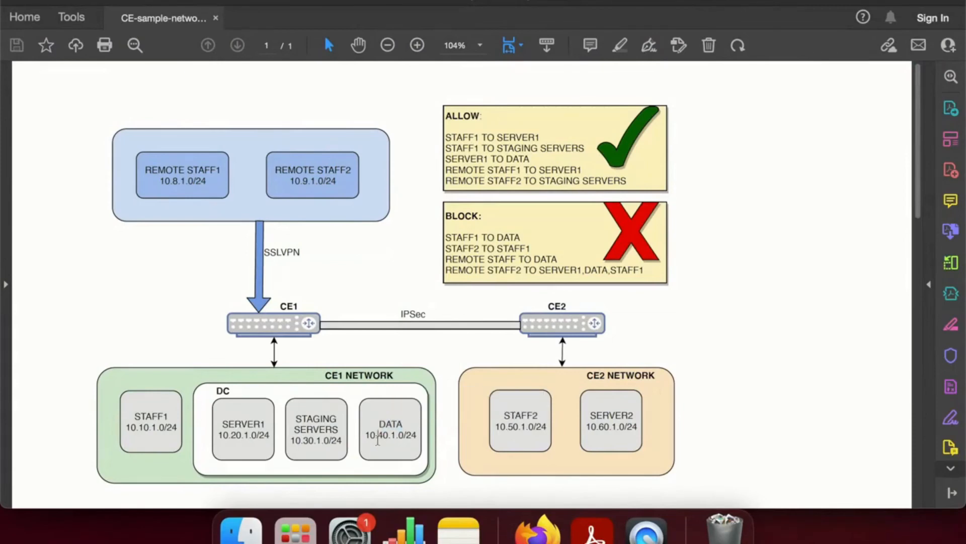
key(super+Tab)
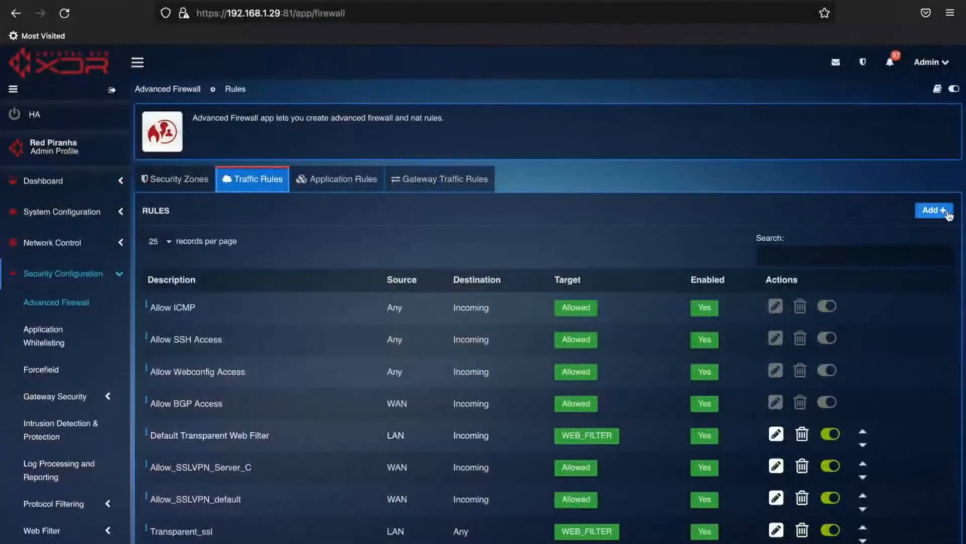
Start a new traffic rule described as allow_staff1 with the TCP/UDP protocol
click(921, 210)
click(272, 249)
text(allo)
key(Down)
key(Return)
click(570, 249)
click(561, 251)
click(554, 254)
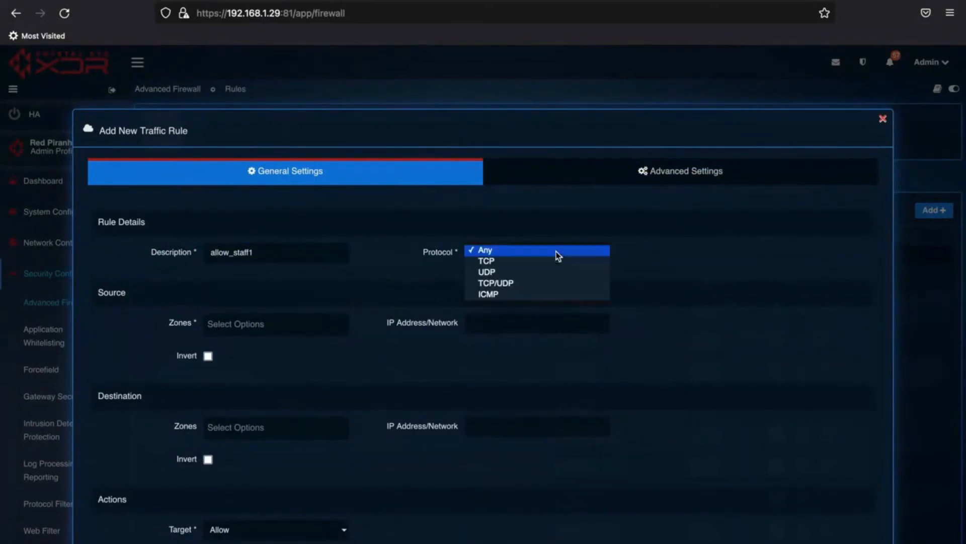
click(545, 282)
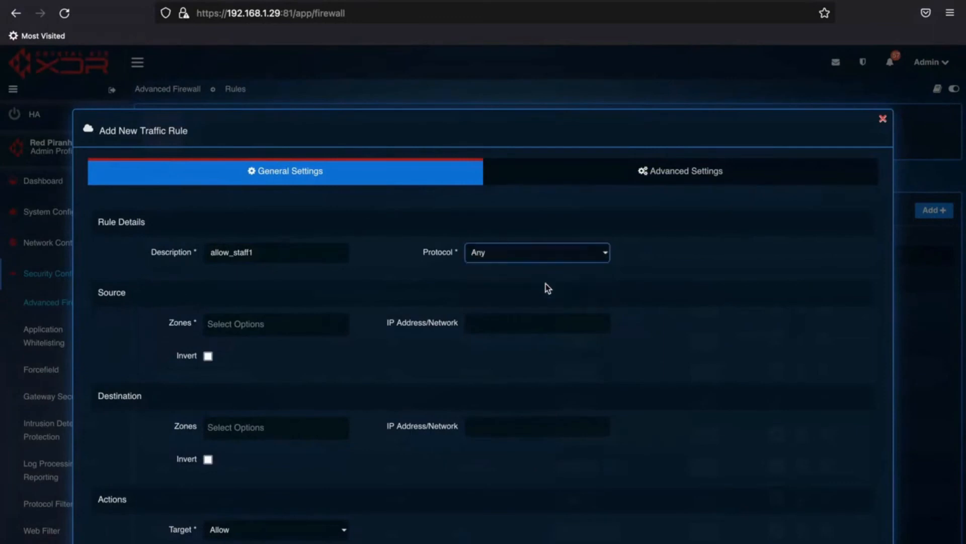
Set the rule's source zone to LAN and its source IP network to 10.10.1.0/24
click(286, 324)
click(243, 360)
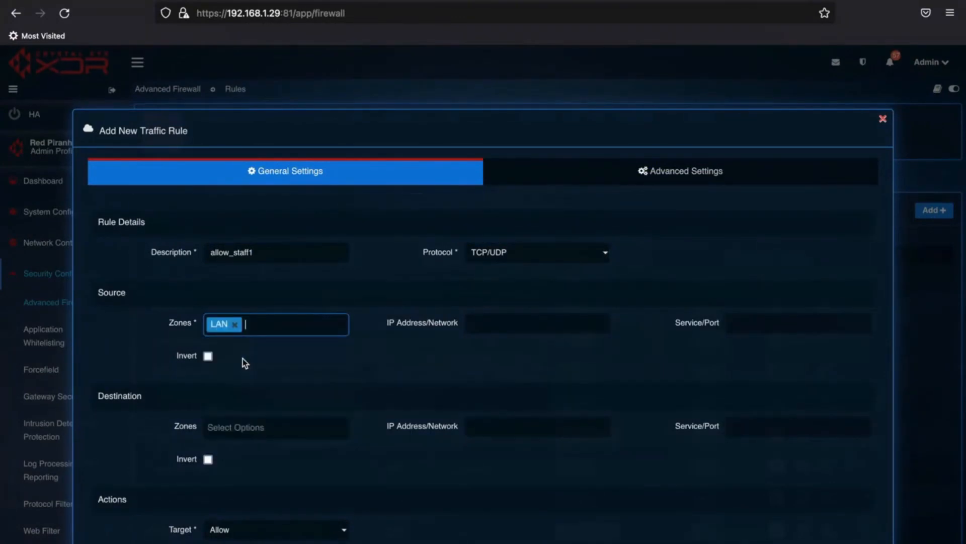
click(498, 326)
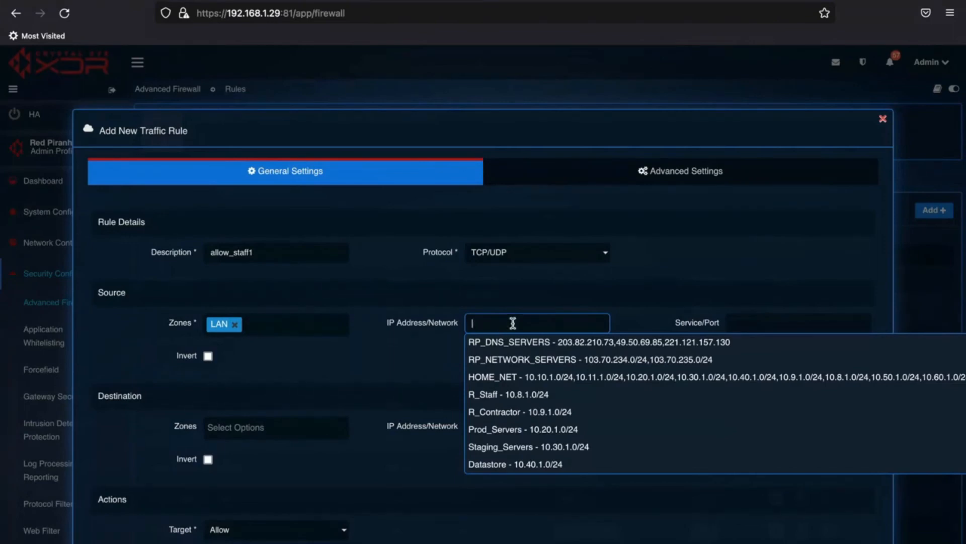
text(10.10.1.0/24)
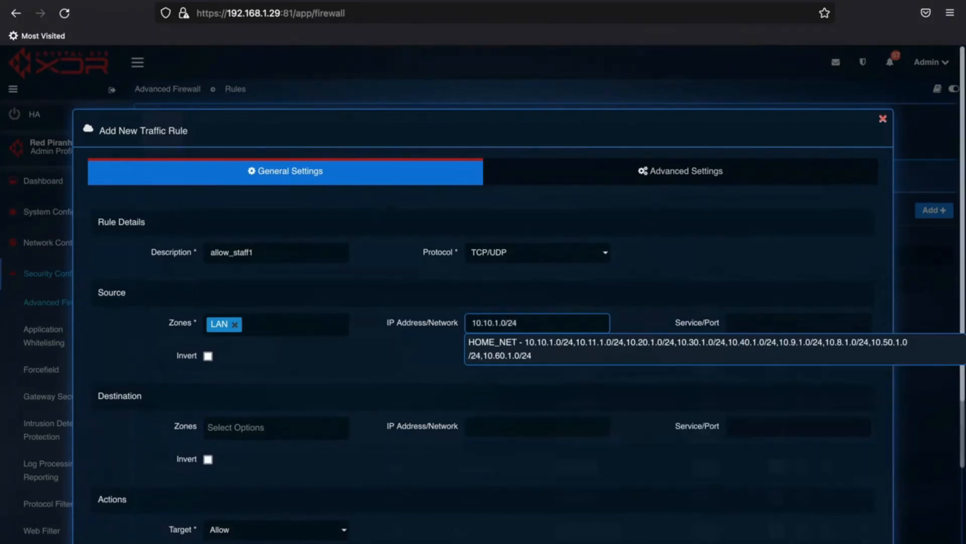
double_click(612, 314)
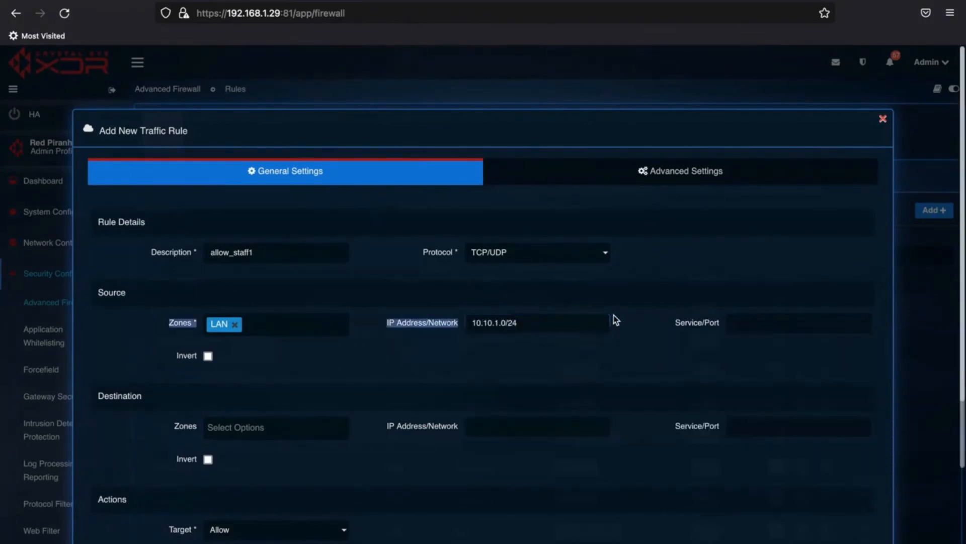
click(489, 322)
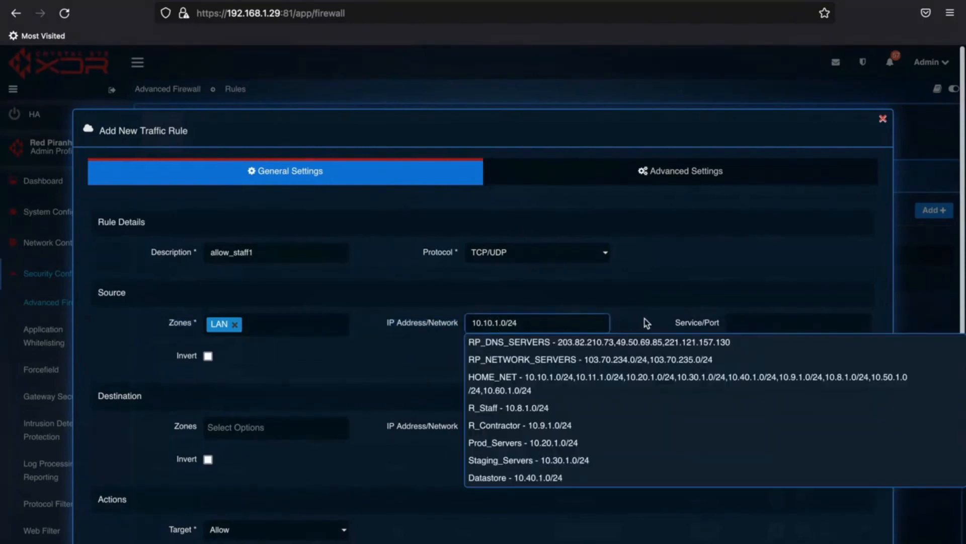
key(Tab)
click(632, 331)
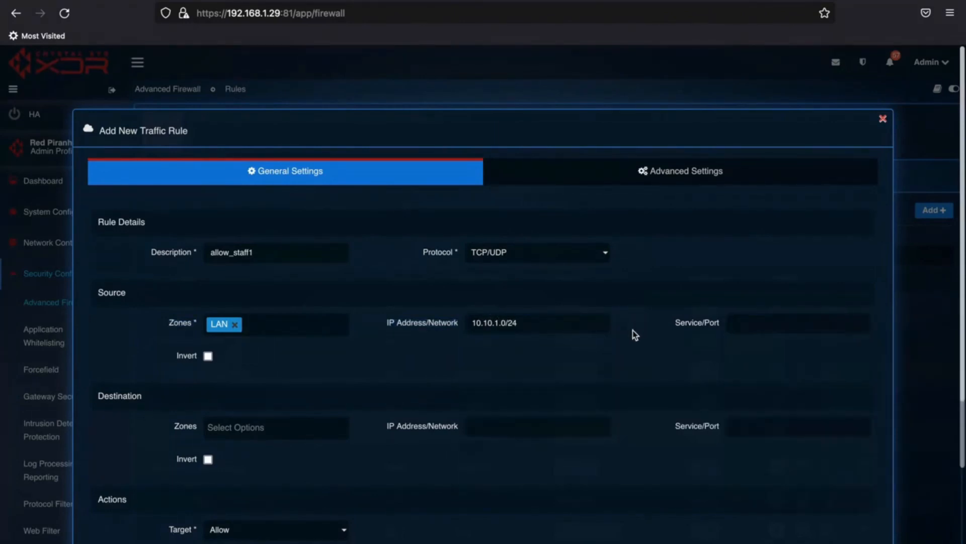
Set the rule's destination zone to DC, check the DC servers in the Acrobat diagram, and enable Invert for the destination
click(266, 425)
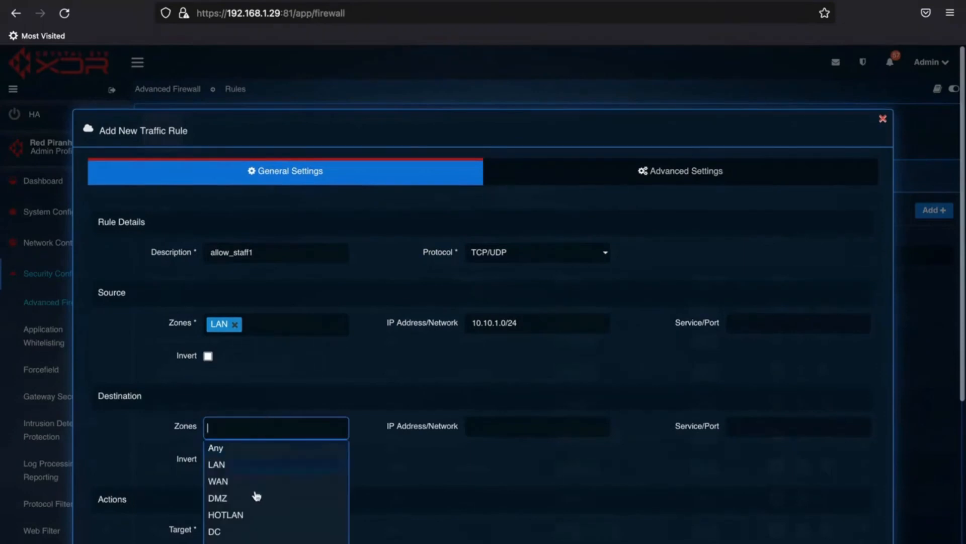
click(252, 528)
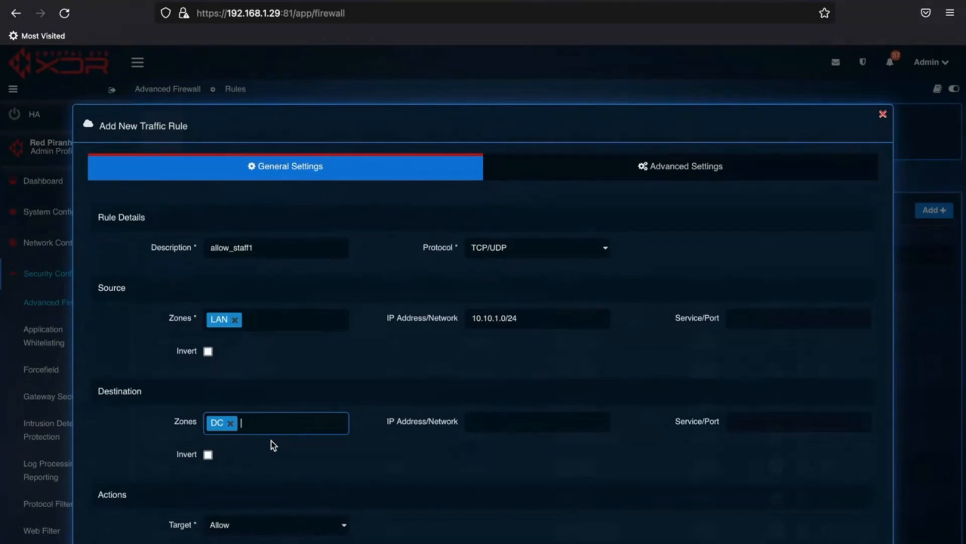
key(ctrl+Left)
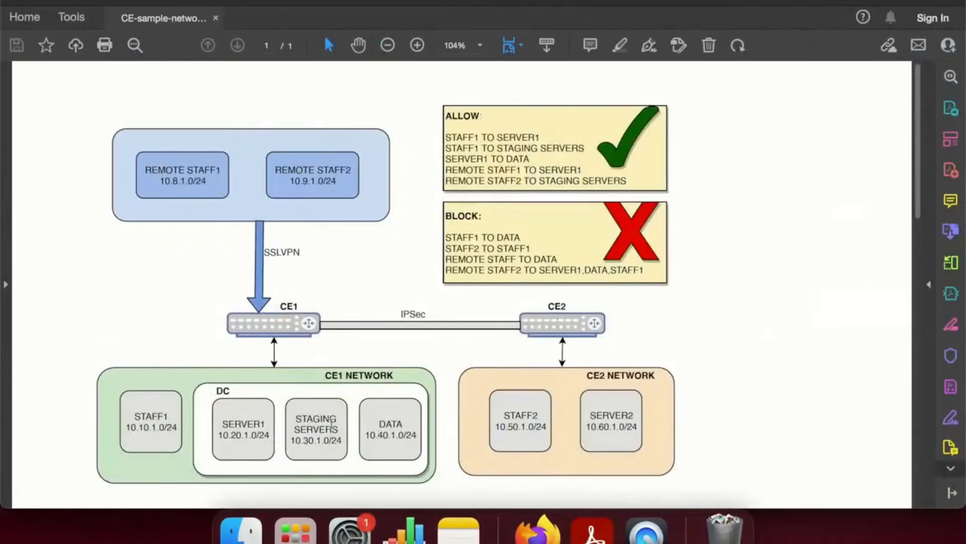
key(ctrl+Right)
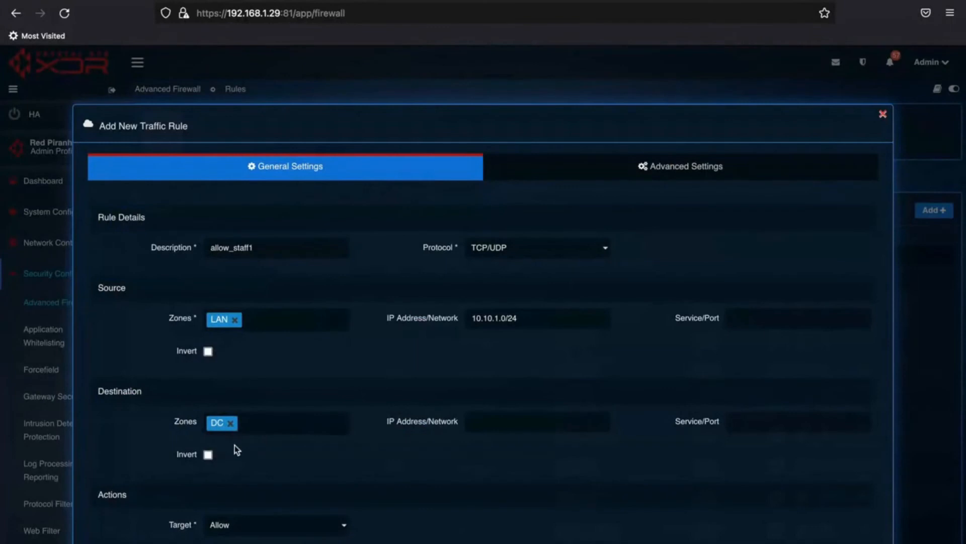
click(209, 456)
Set the rule's destination IP network to 10.40.1.0/24
click(501, 418)
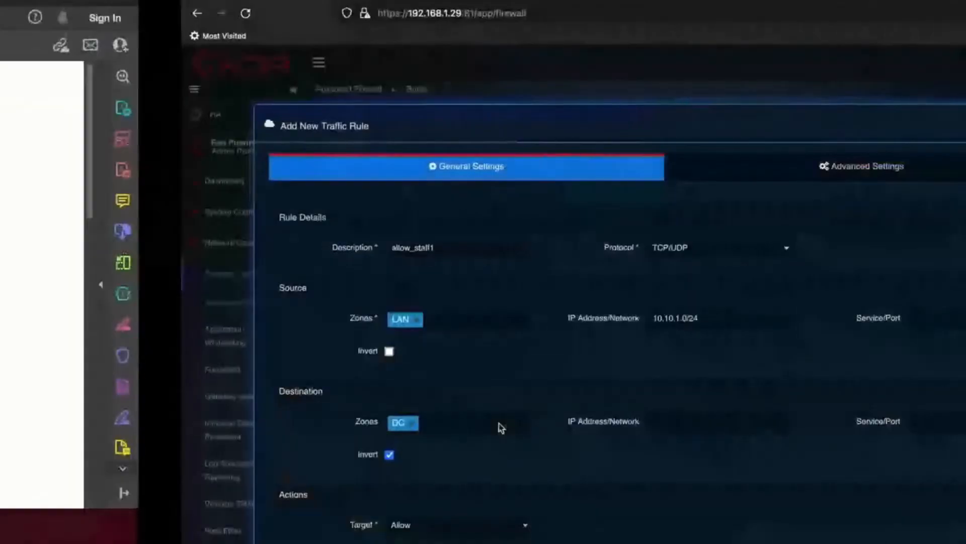
text(10)
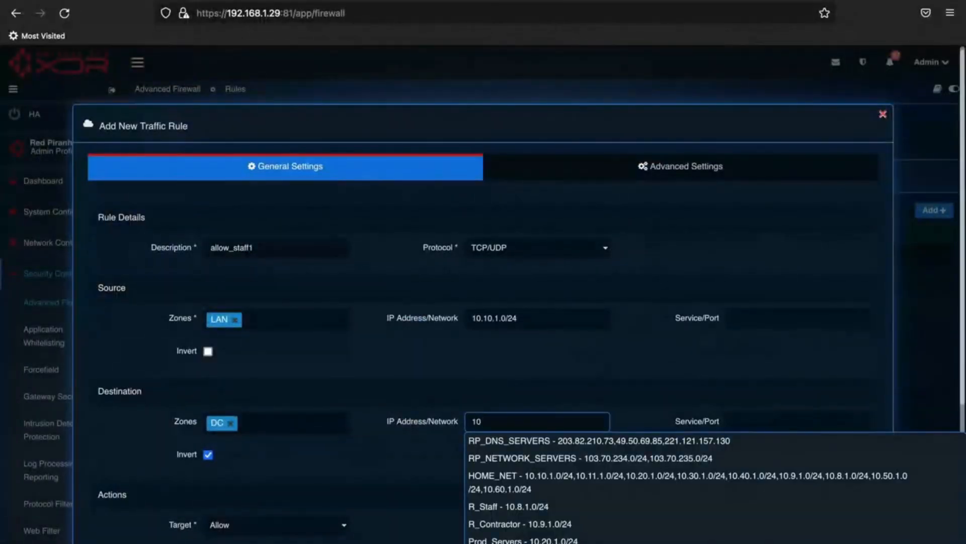
text(.40.1.0/24)
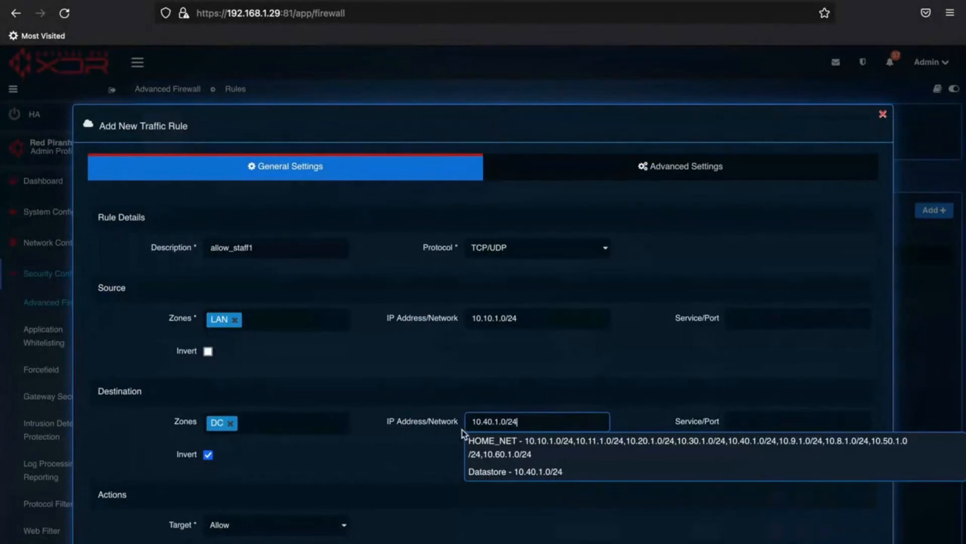
click(402, 444)
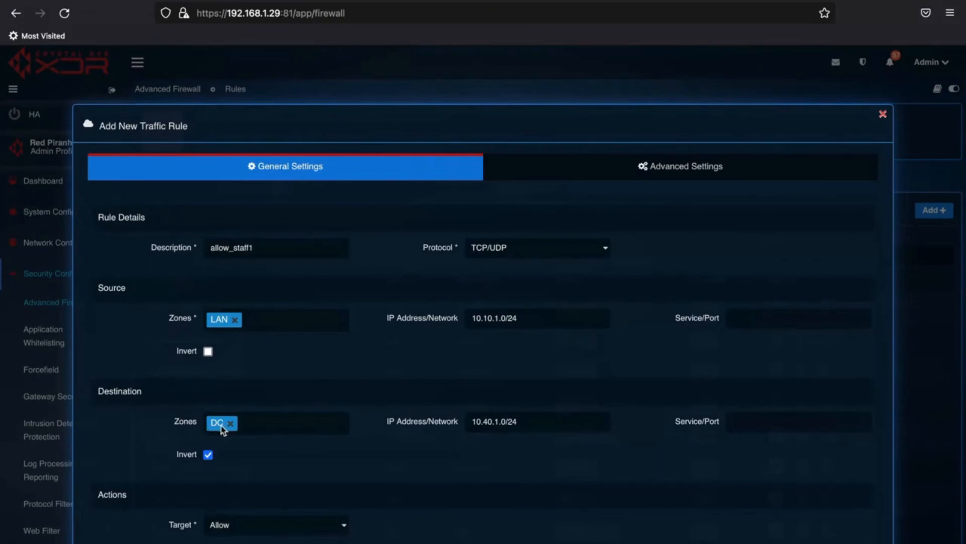
click(473, 423)
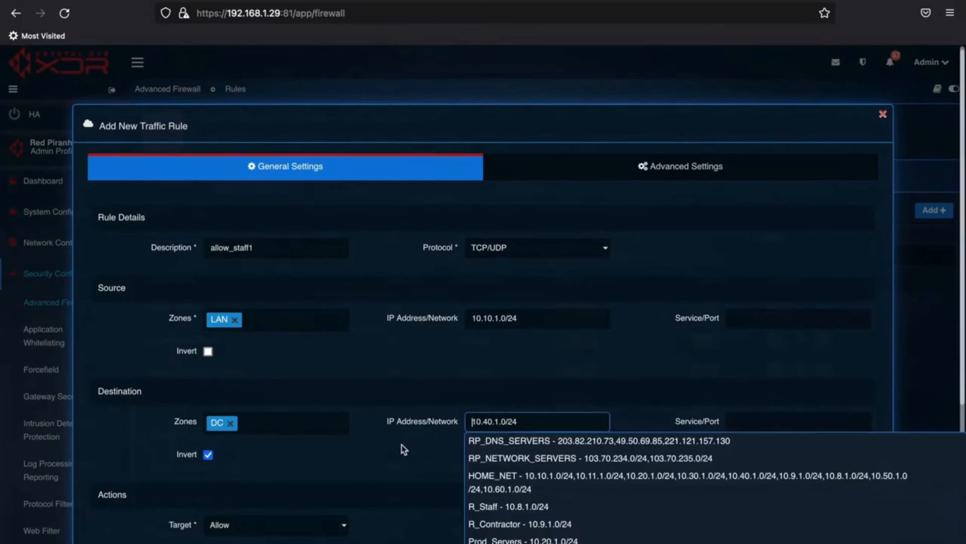
click(402, 445)
Clear the destination IP network of the allow_staff1 rule
click(524, 422)
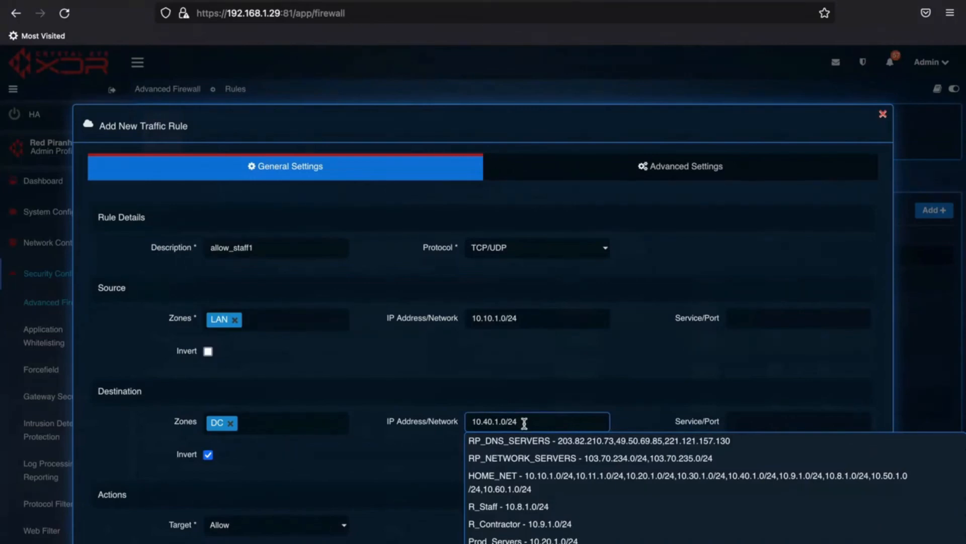
key(BackSpace)
key(BackSpace)
key(BackSpace)
key(BackSpace)
key(BackSpace)
key(BackSpace)
key(BackSpace)
key(BackSpace)
key(BackSpace)
key(BackSpace)
key(BackSpace)
key(BackSpace)
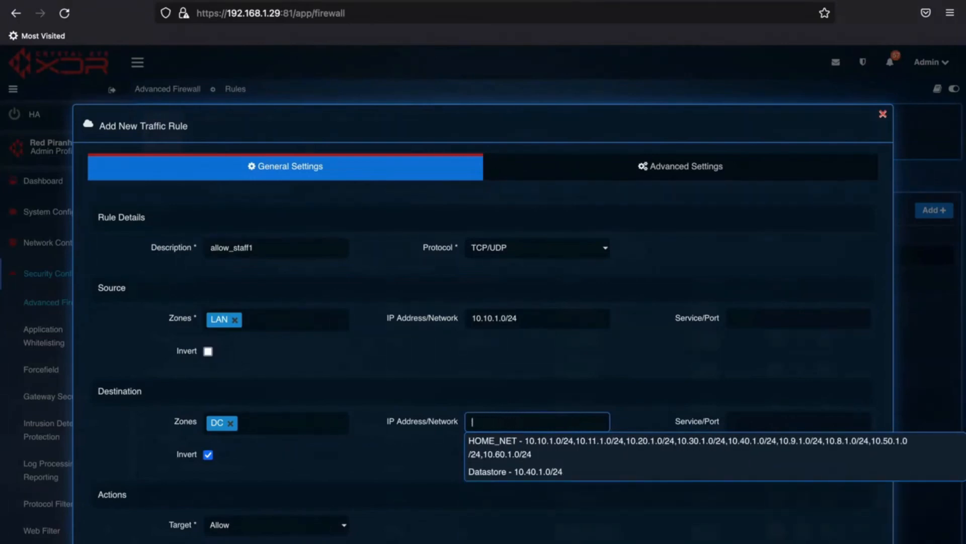
Add Datastore as the rule's destination host in the advanced settings and recheck the general settings
click(721, 171)
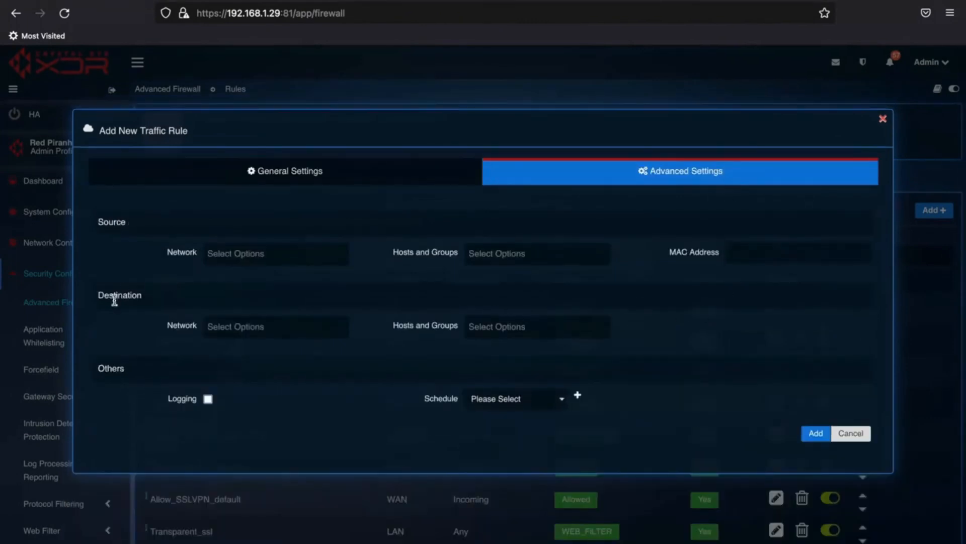
click(491, 325)
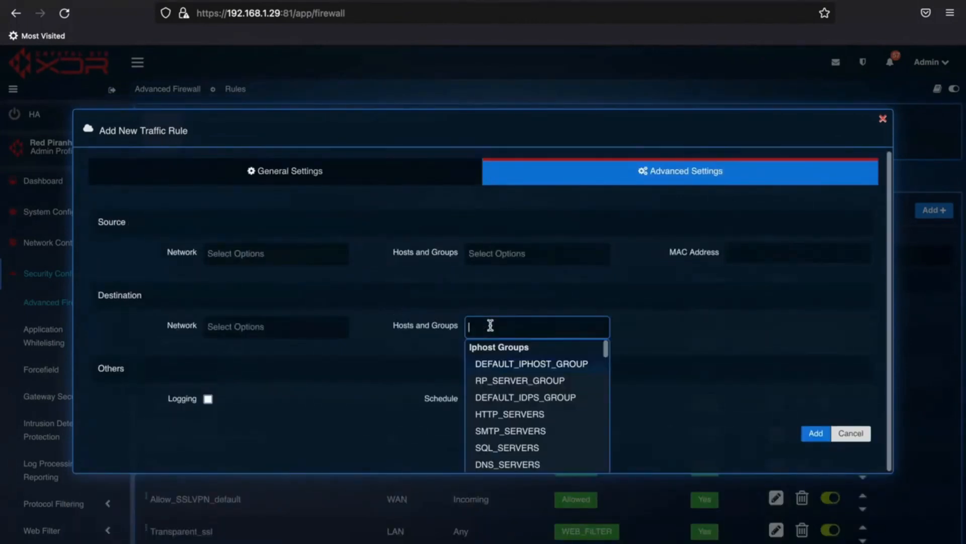
scroll(544, 401, down, 6)
scroll(543, 401, down, 5)
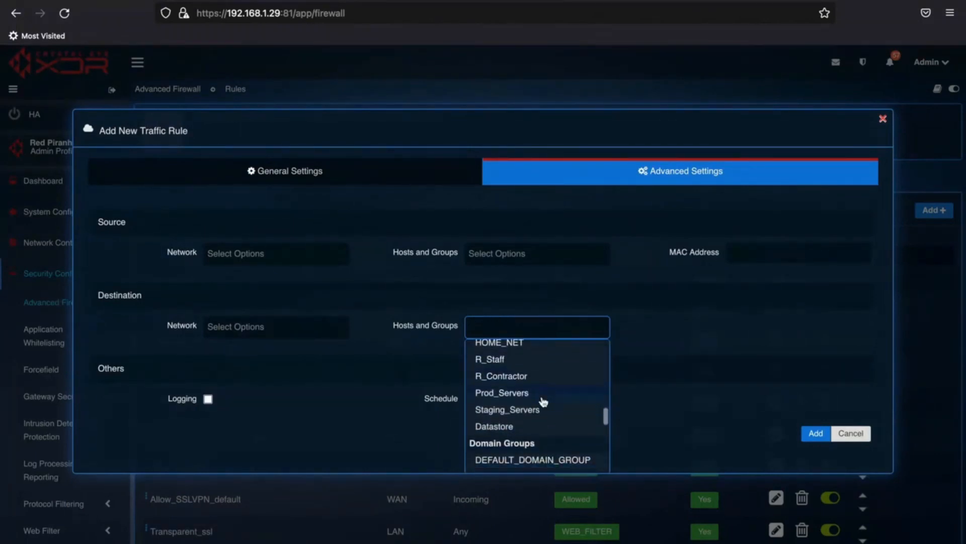
click(506, 428)
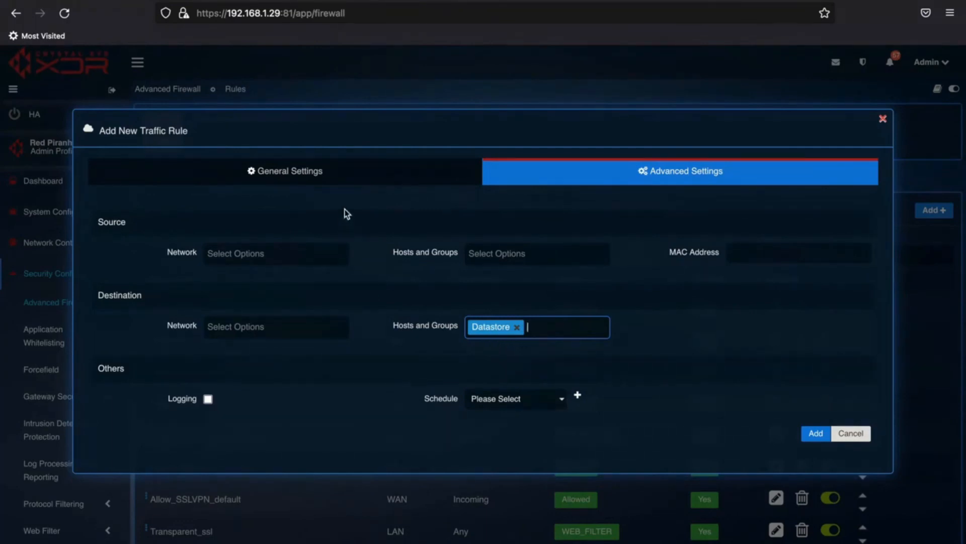
click(340, 176)
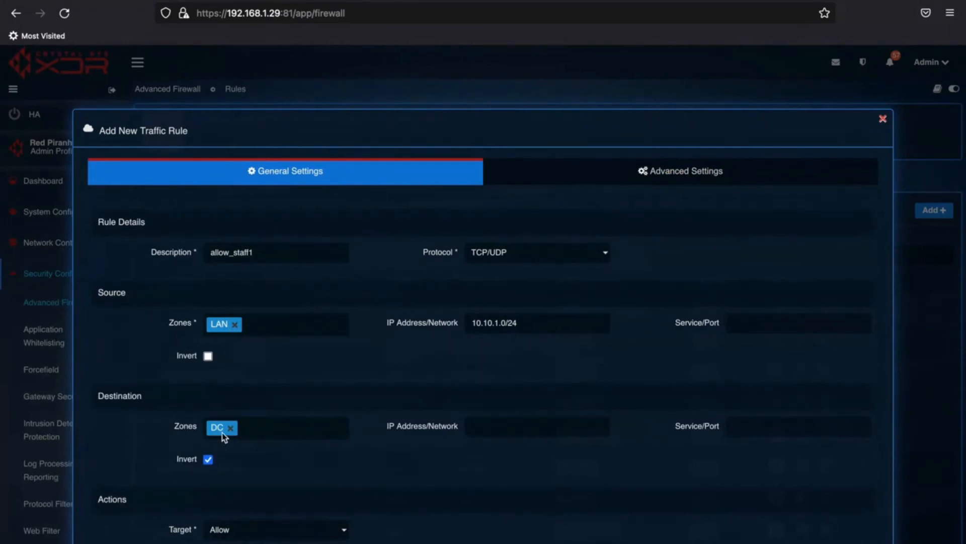
click(701, 175)
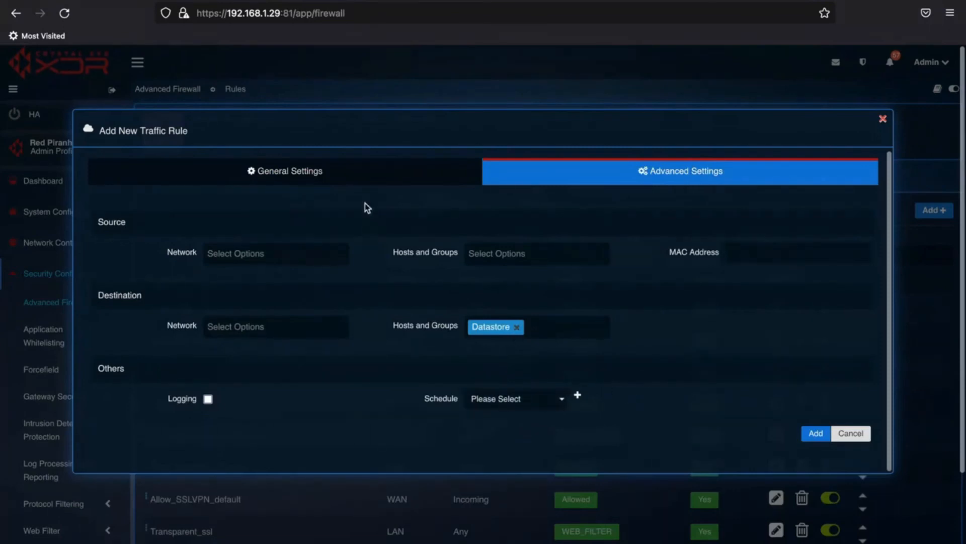
Recheck the general settings of allow_staff1, add the rule, and check its entry in the traffic rules list
click(362, 177)
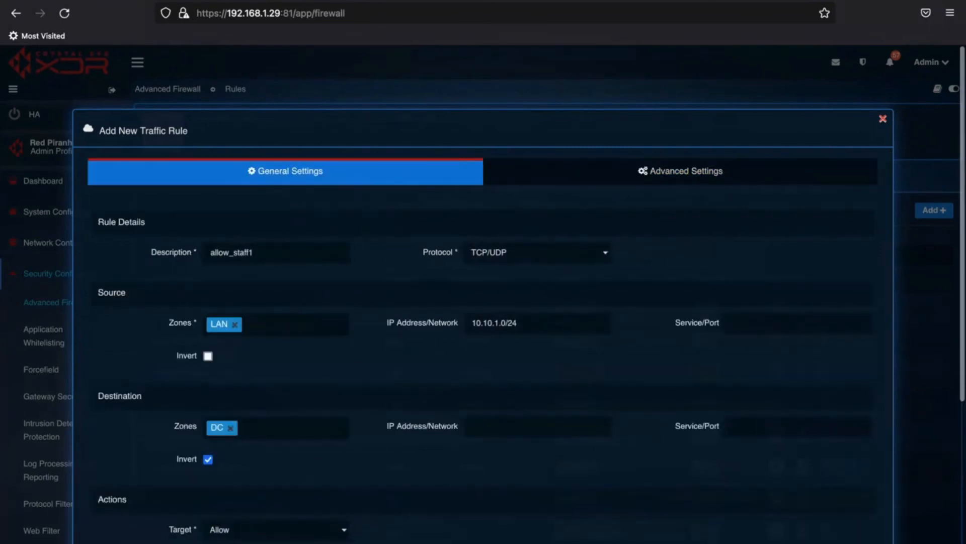
key(Return)
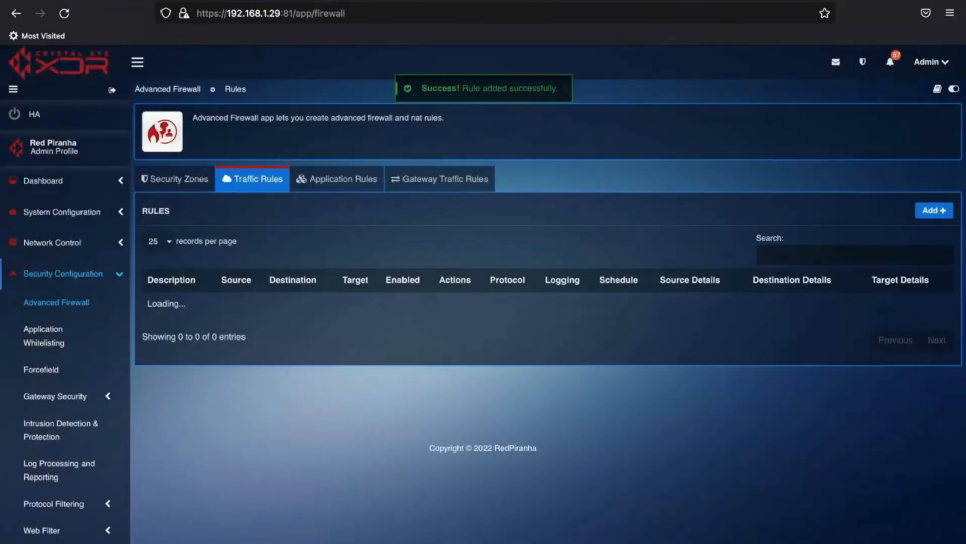
scroll(508, 413, down, 3)
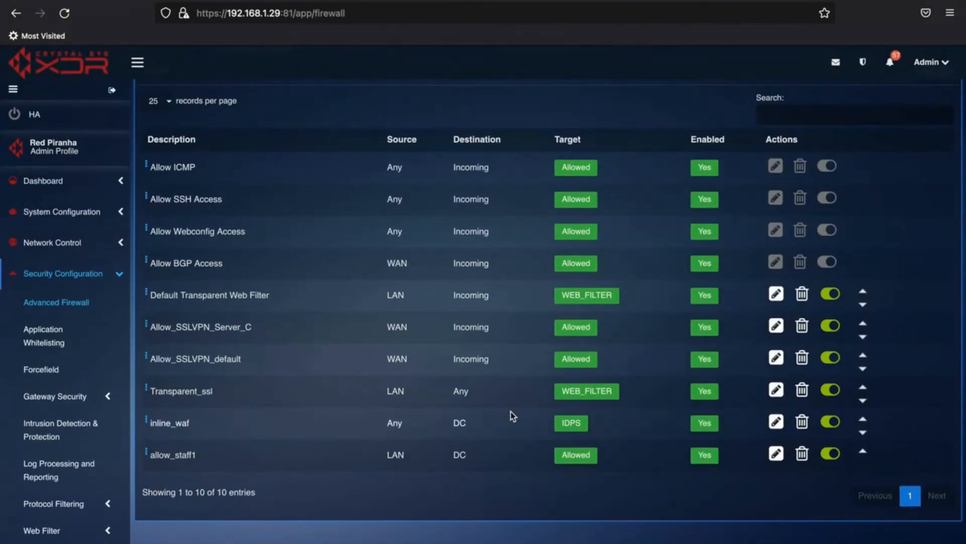
scroll(512, 416, up, 3)
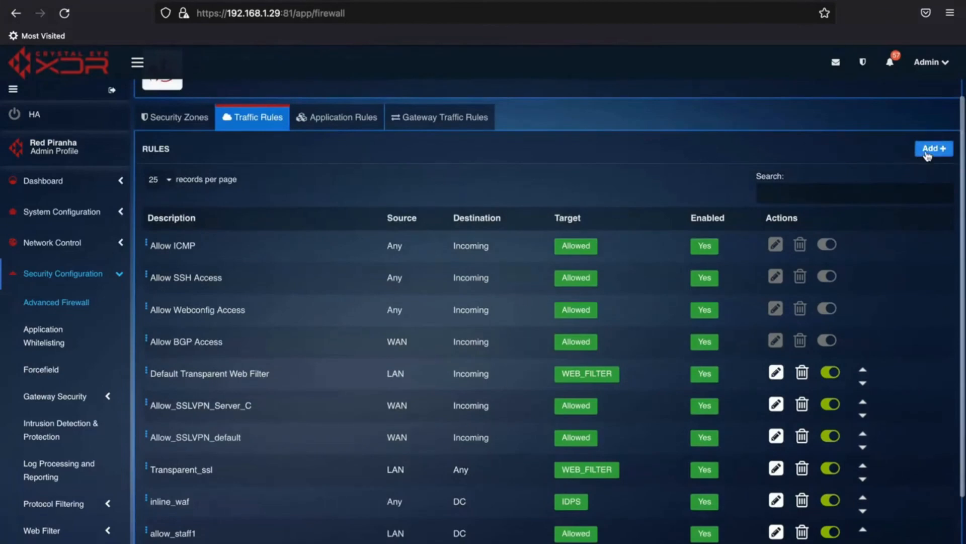
Start another traffic rule, look at its source zone options, then try Incoming as the destination zone and remove it
click(927, 152)
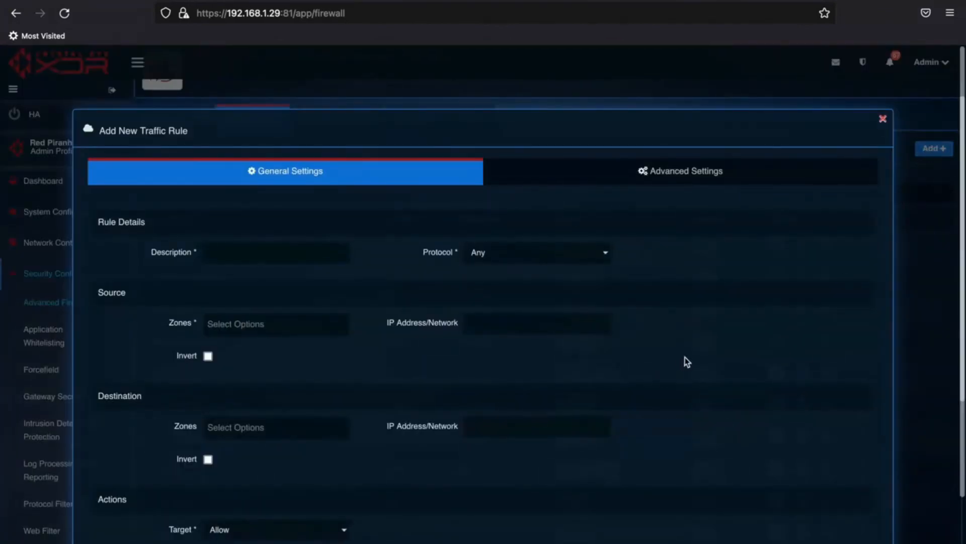
click(234, 322)
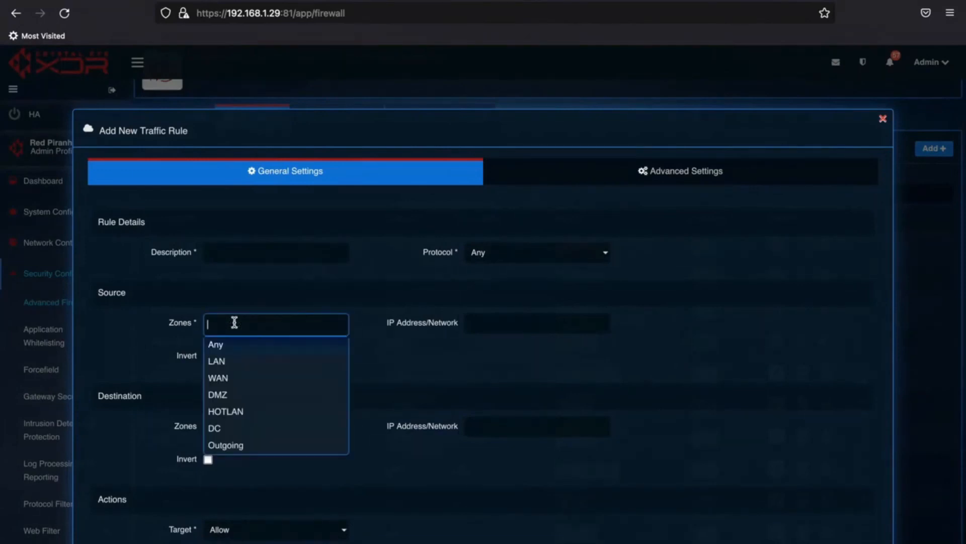
click(355, 297)
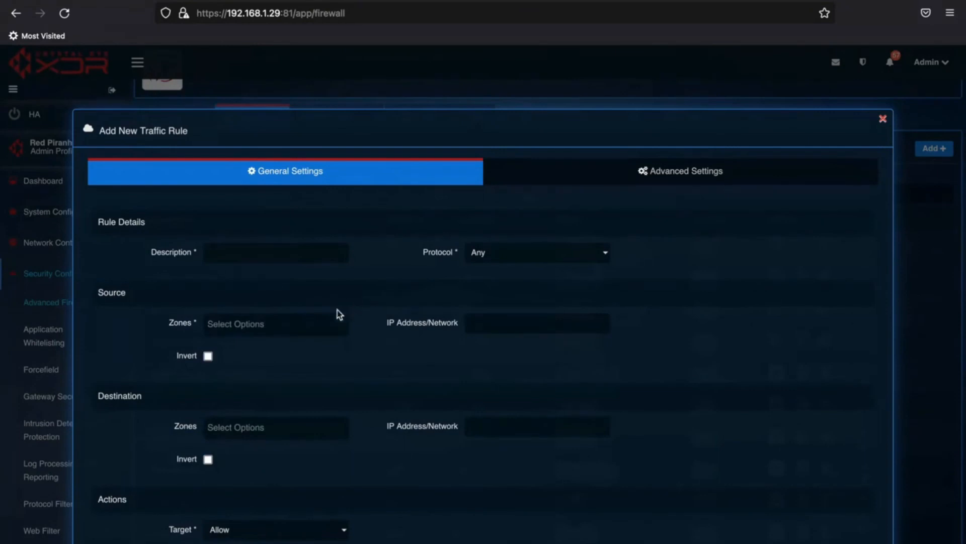
click(265, 425)
key(Down)
key(Down)
key(Down)
key(Down)
key(Down)
key(Down)
key(Down)
key(Down)
key(Return)
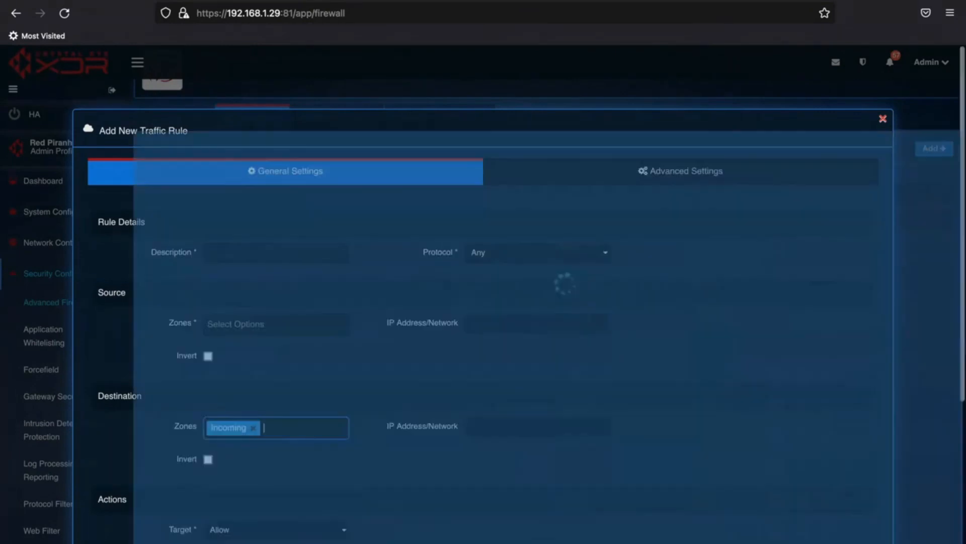
click(254, 427)
Try Outgoing as the blank rule's source zone and remove it
click(305, 324)
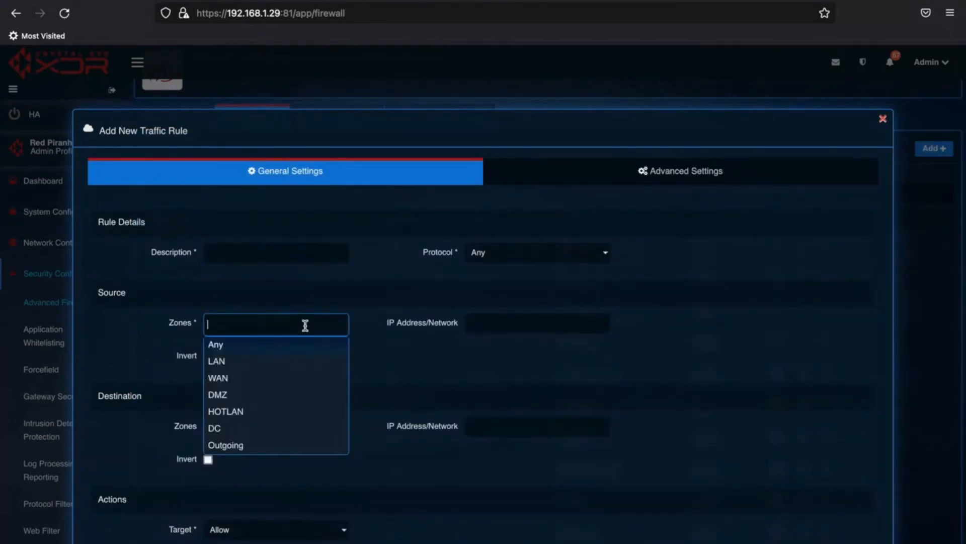
click(253, 446)
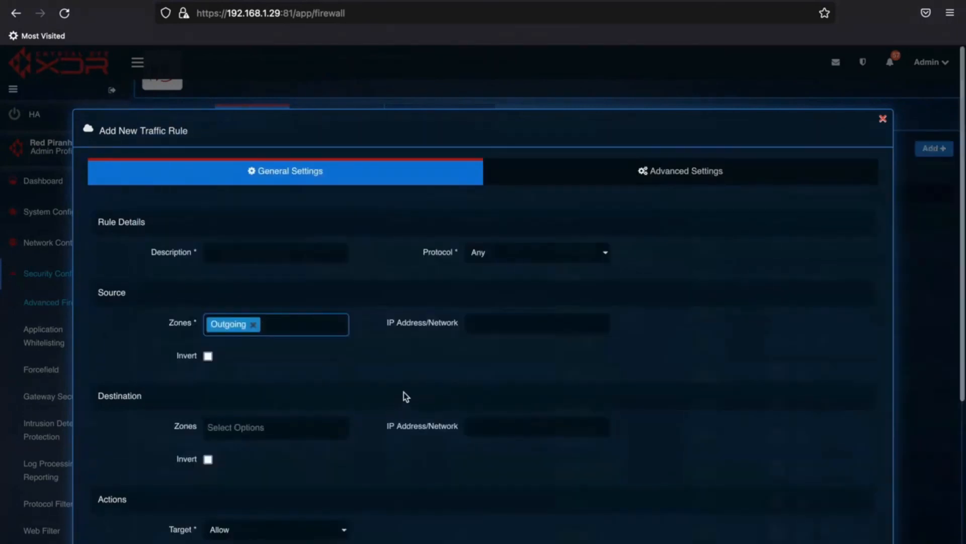
click(254, 325)
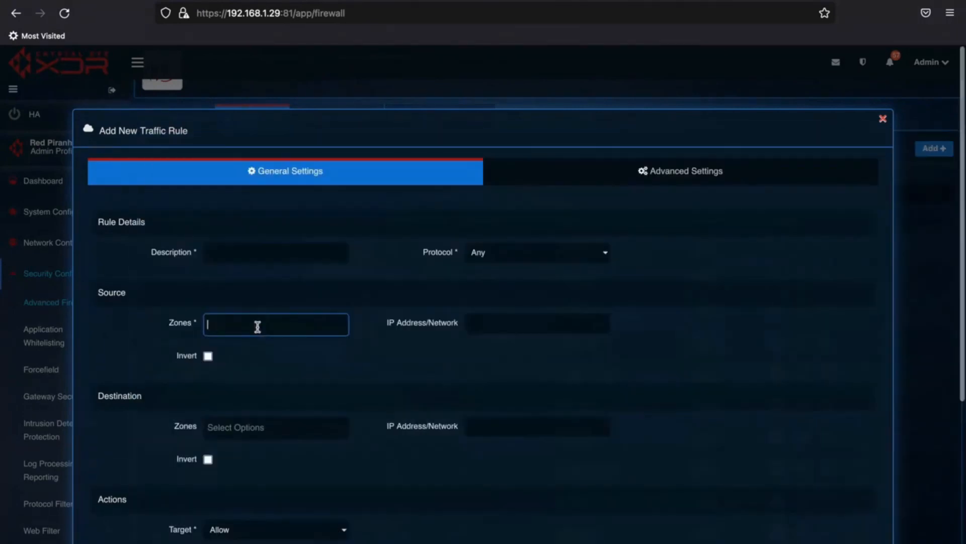
Examine the network, host and group options in the blank rule's advanced settings, then discard the rule and return to the rules list
click(705, 171)
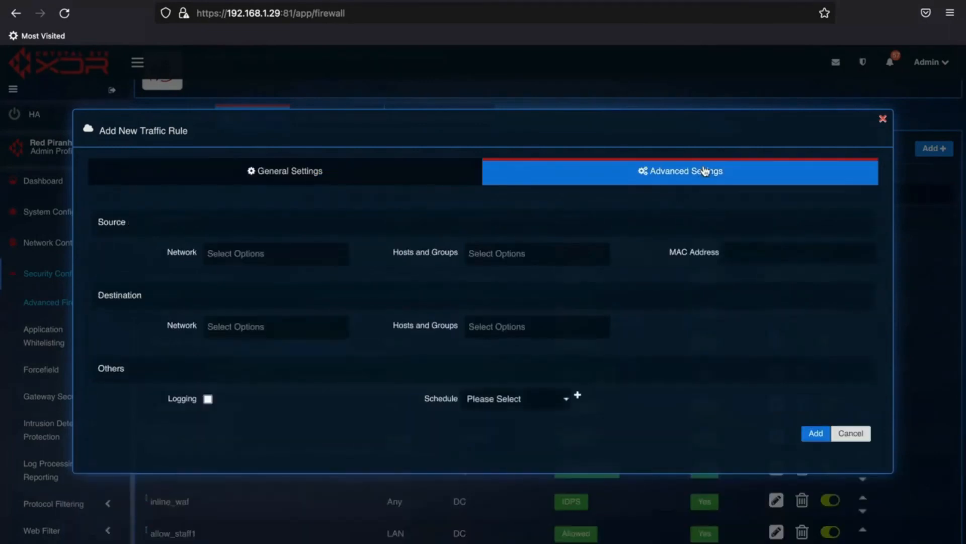
click(241, 252)
click(504, 254)
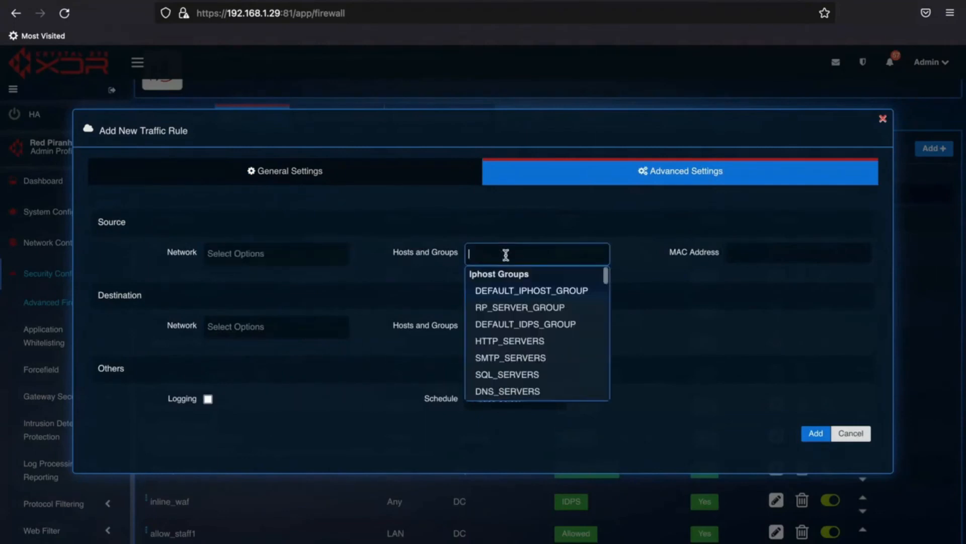
click(242, 252)
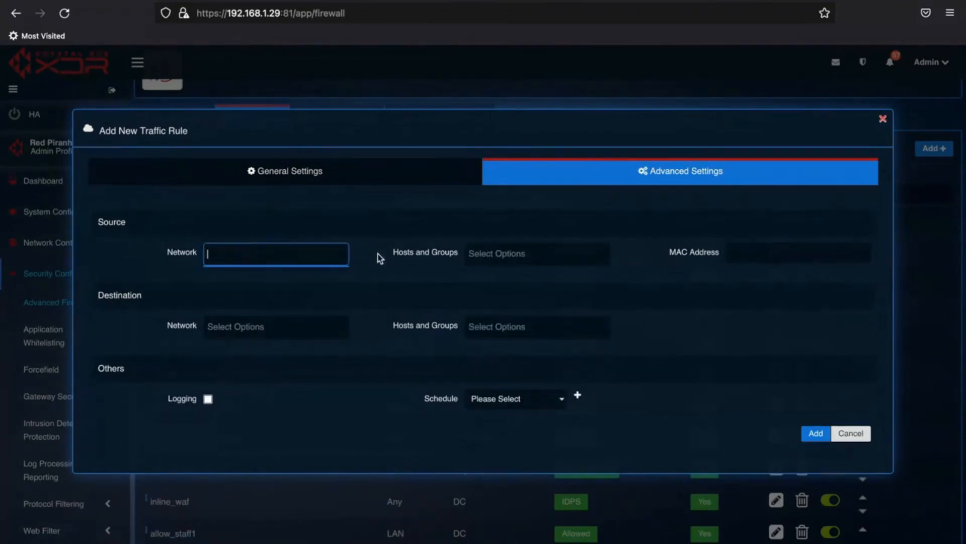
click(501, 252)
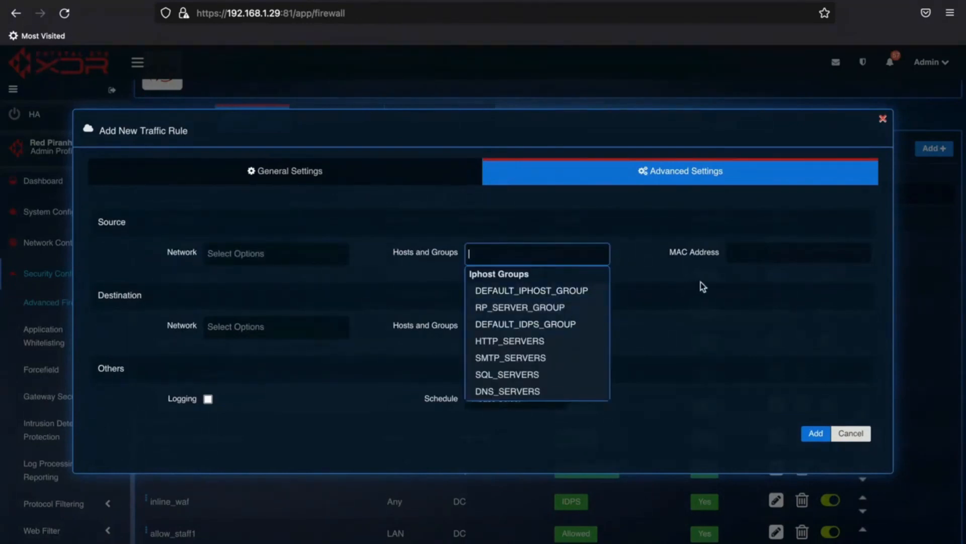
click(289, 323)
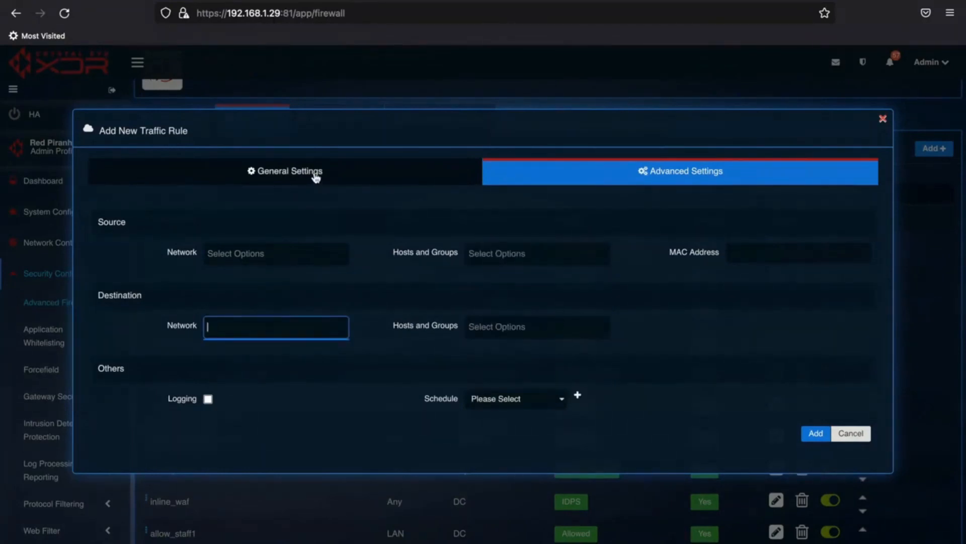
click(315, 173)
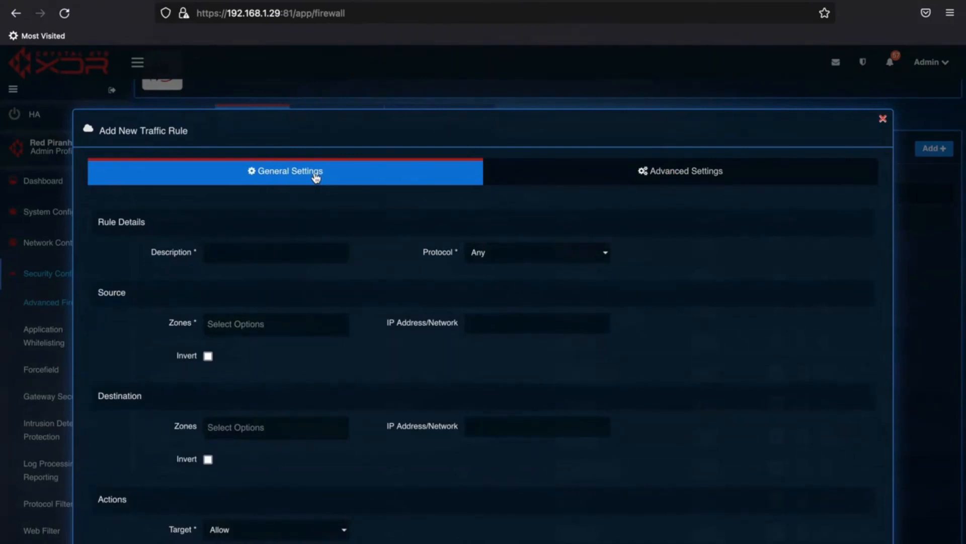
scroll(316, 176, down, 1)
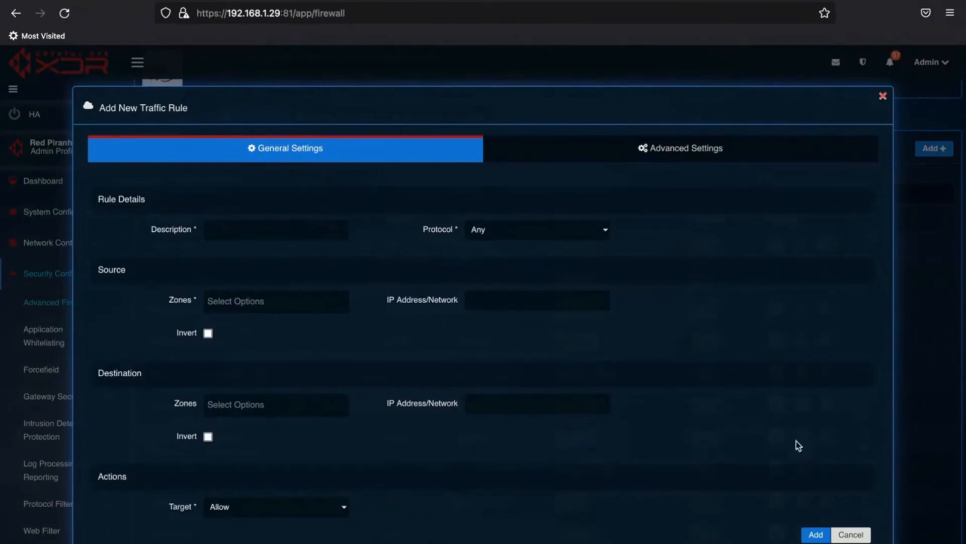
click(851, 534)
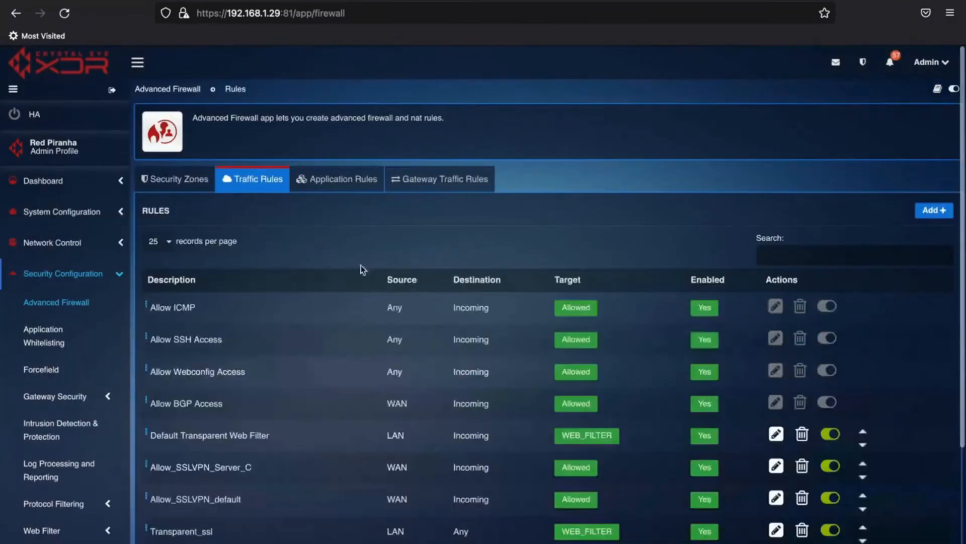
scroll(647, 225, down, 1)
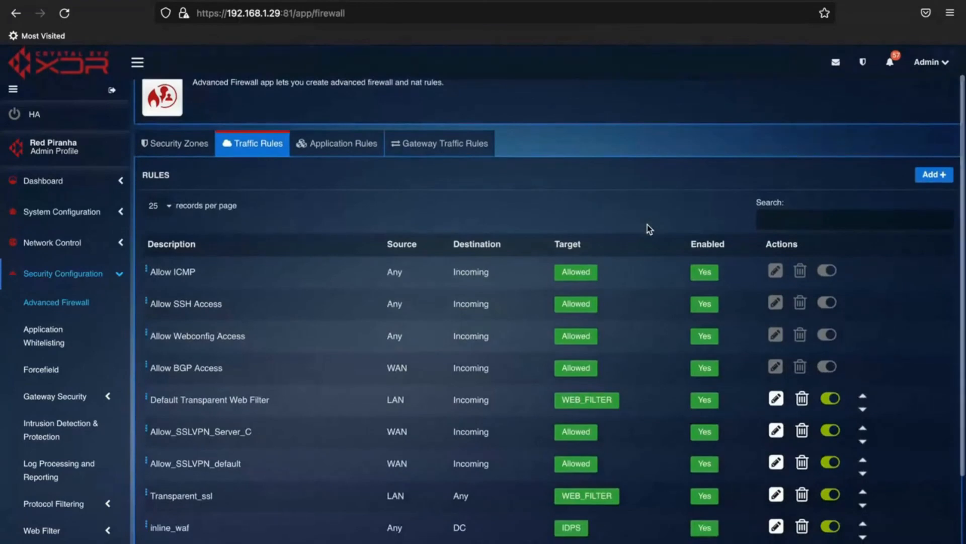